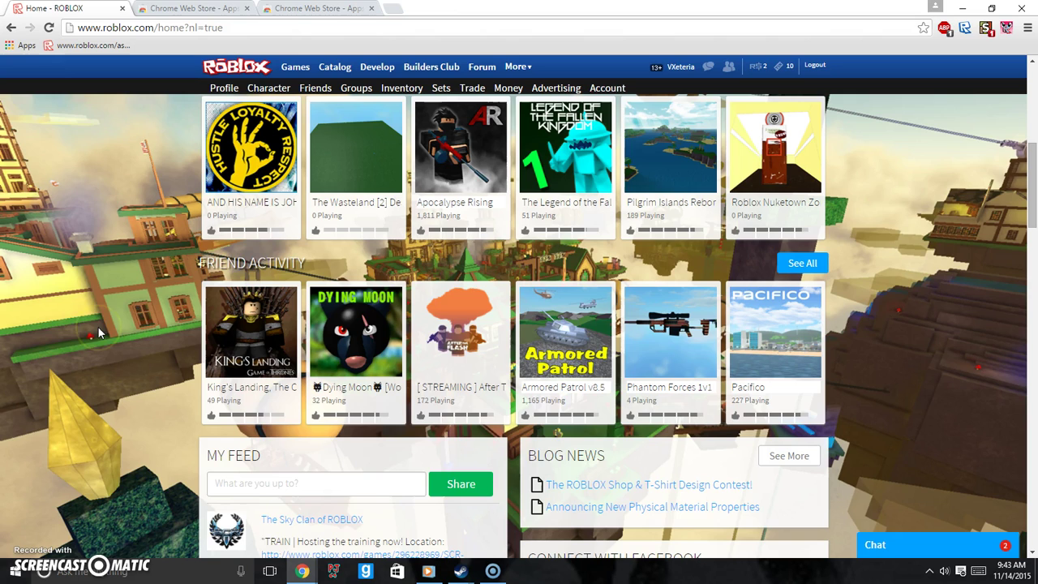
- Go to the Roblox Games page and scroll back up to the Recommended games list
{"action": "left_click", "coordinate": [126, 322]}
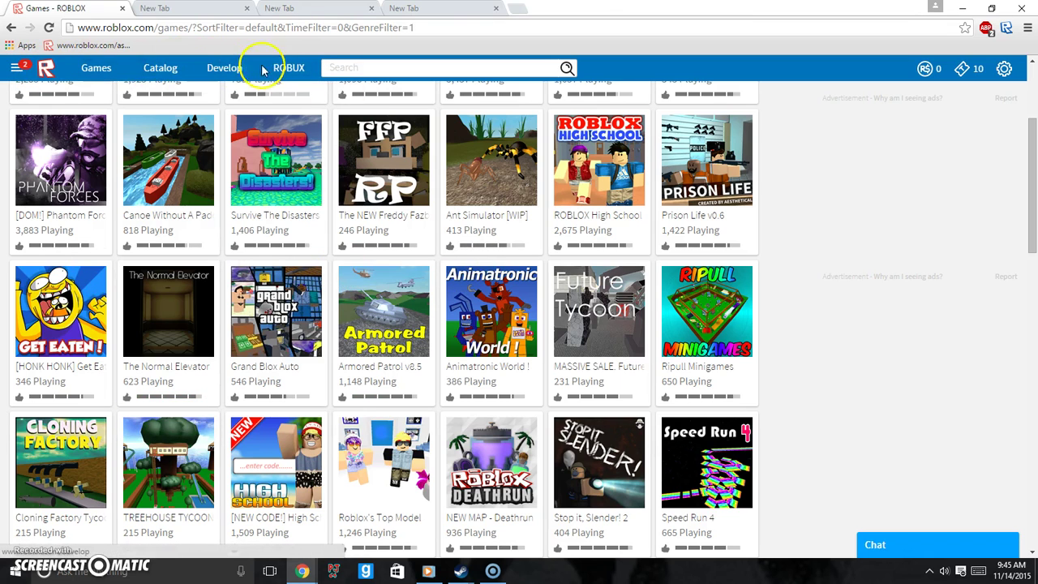
{"action": "scroll", "coordinate": [772, 300], "scroll_direction": "up", "scroll_amount": 3}
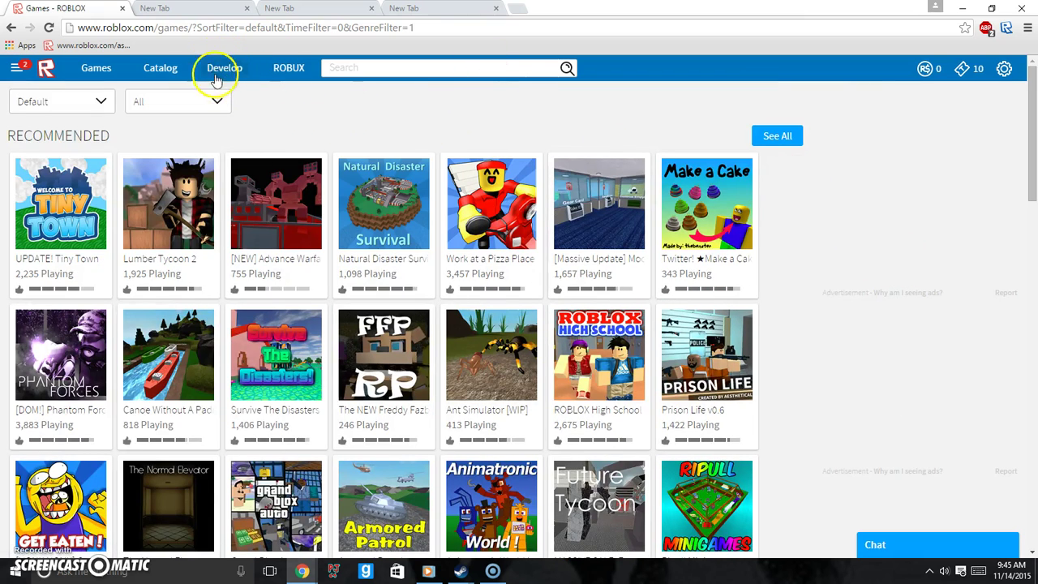
- Search Google for 'stylish plugin' and open the Stylish page in the Chrome Web Store
{"action": "left_click", "coordinate": [199, 8]}
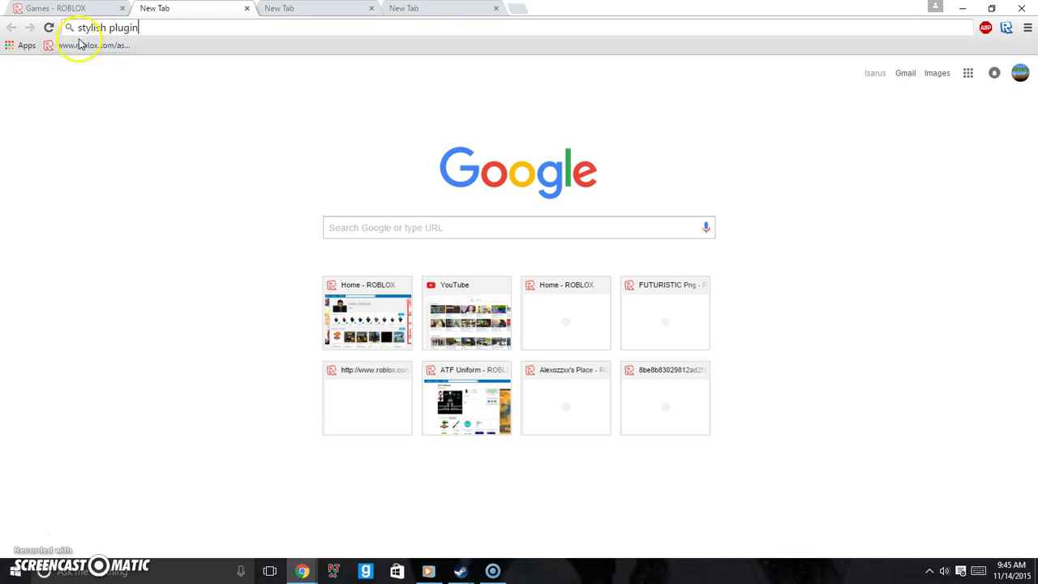
{"action": "key", "text": "Return"}
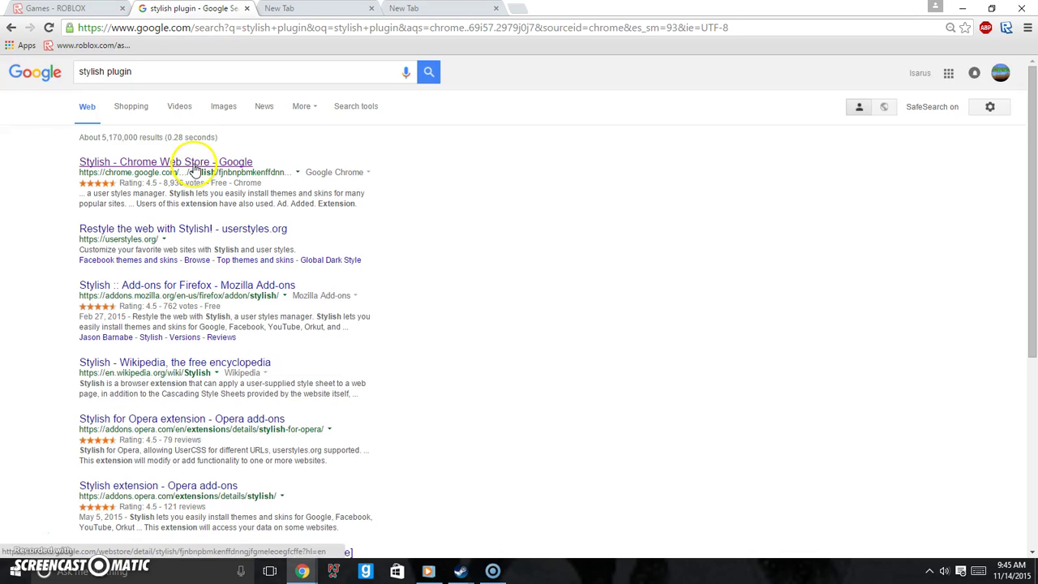
{"action": "left_click", "coordinate": [104, 162]}
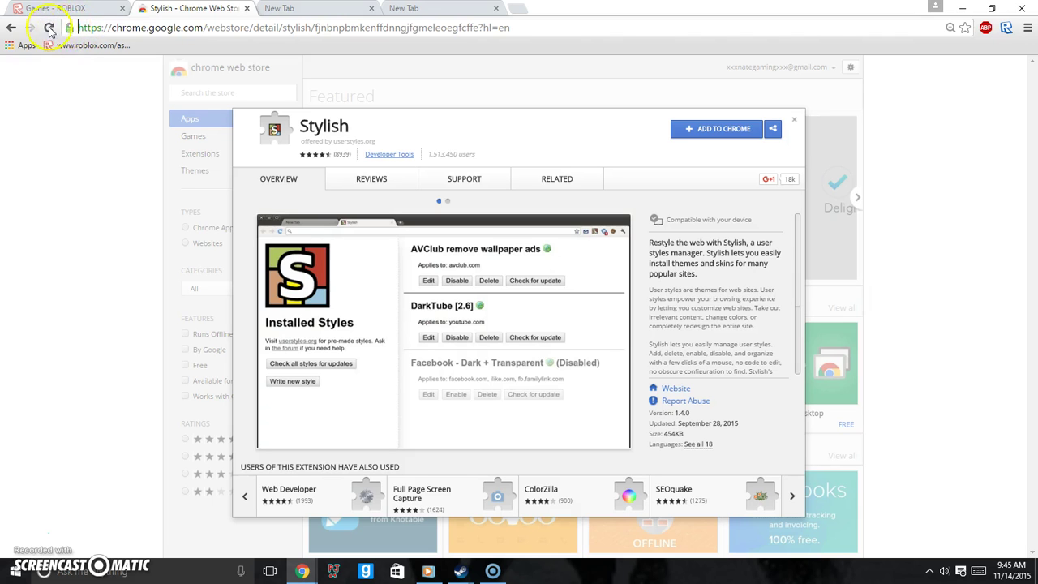
{"action": "left_click", "coordinate": [108, 205]}
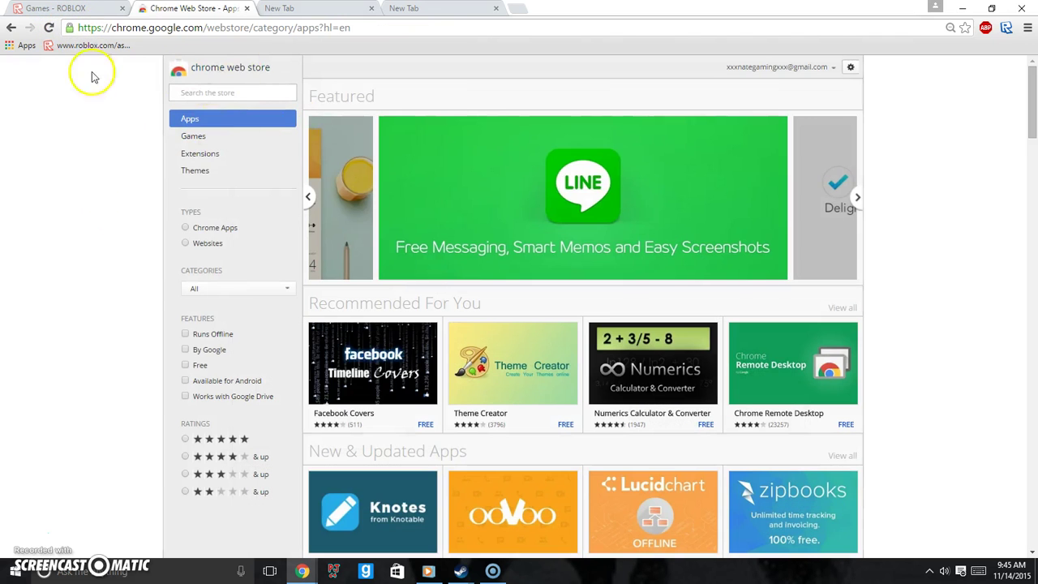
{"action": "left_click", "coordinate": [10, 27]}
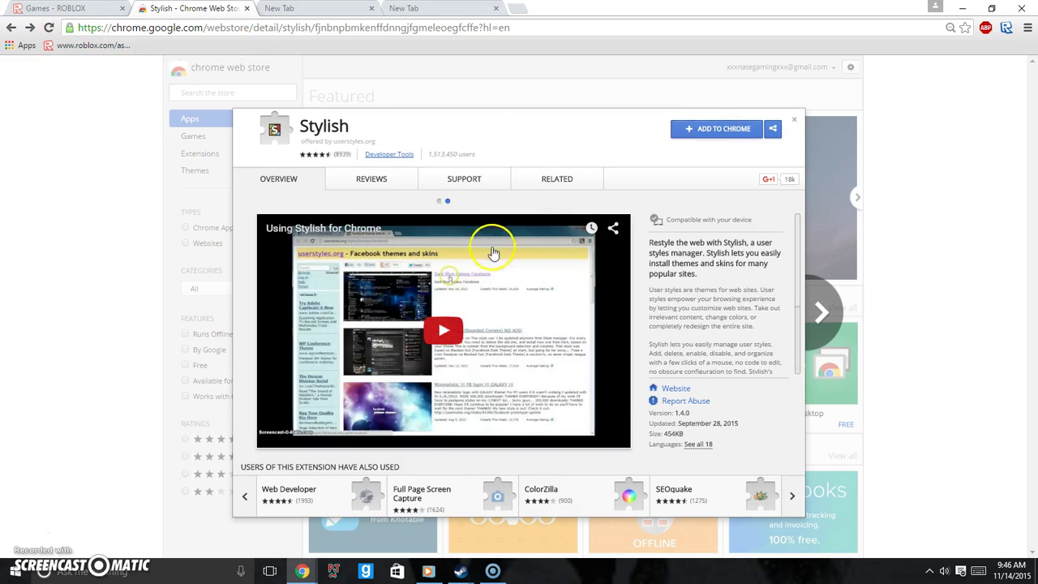
- Add the Stylish extension to Chrome and close its store tab
{"action": "left_click", "coordinate": [735, 130]}
{"action": "left_click", "coordinate": [531, 143]}
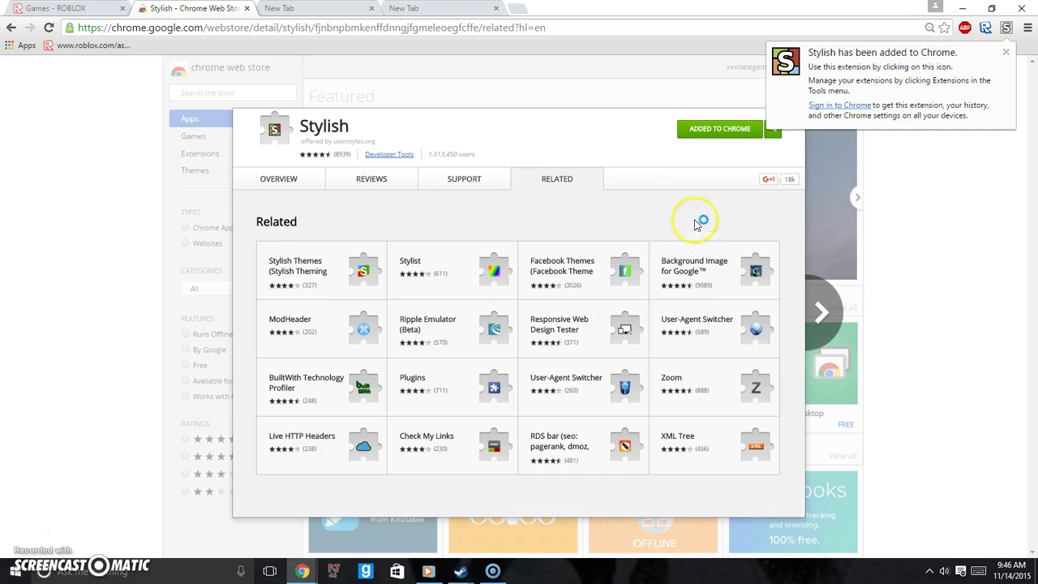
{"action": "left_click", "coordinate": [1005, 52]}
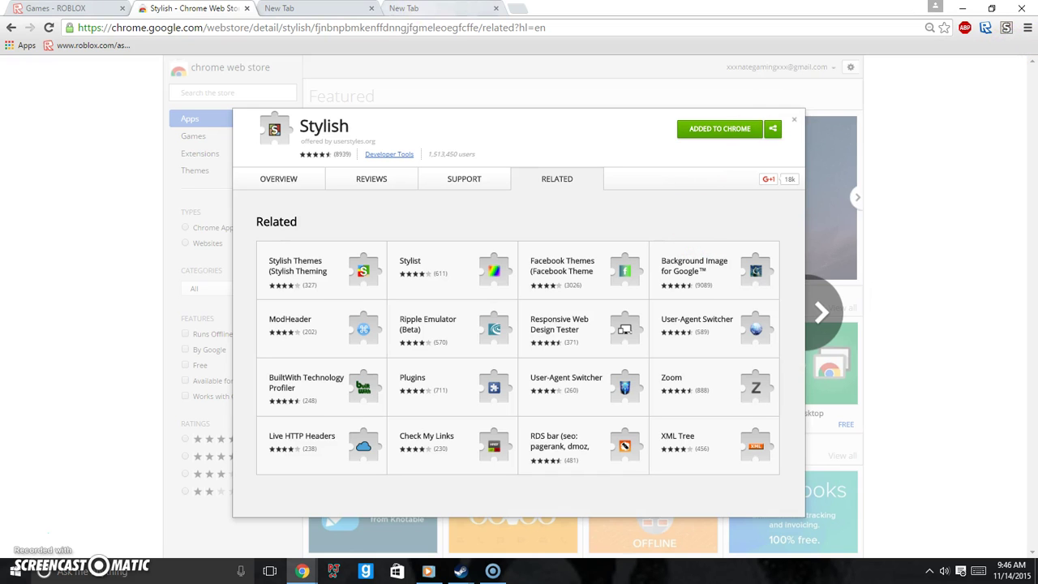
{"action": "left_click", "coordinate": [247, 8]}
{"action": "type", "text": "roblox skin plugin"}
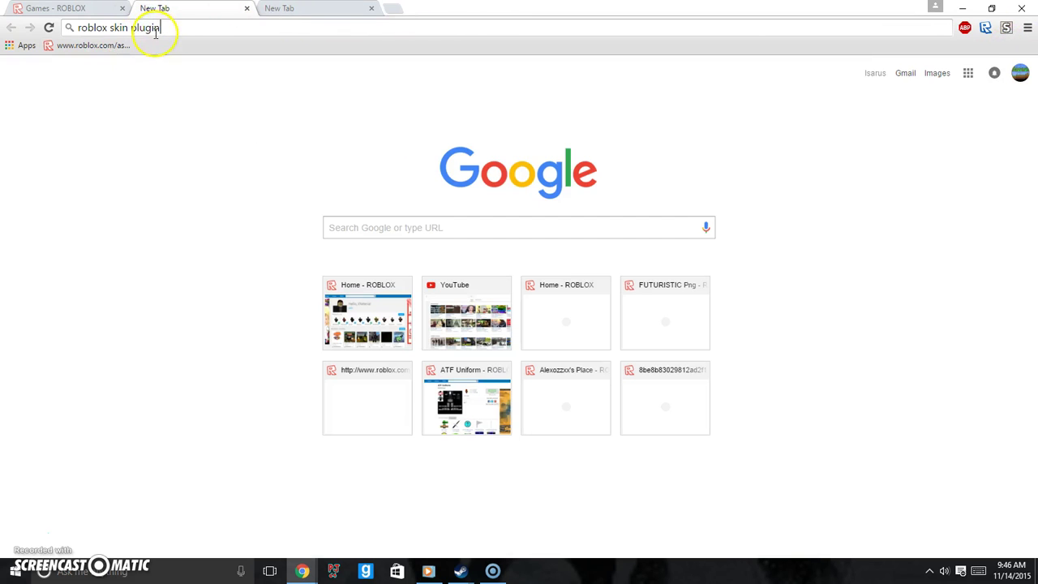
- Search 'roblox skin plugin', add Roblox Skin Plugin to Chrome, and return to the Roblox games tab
{"action": "key", "text": "Return"}
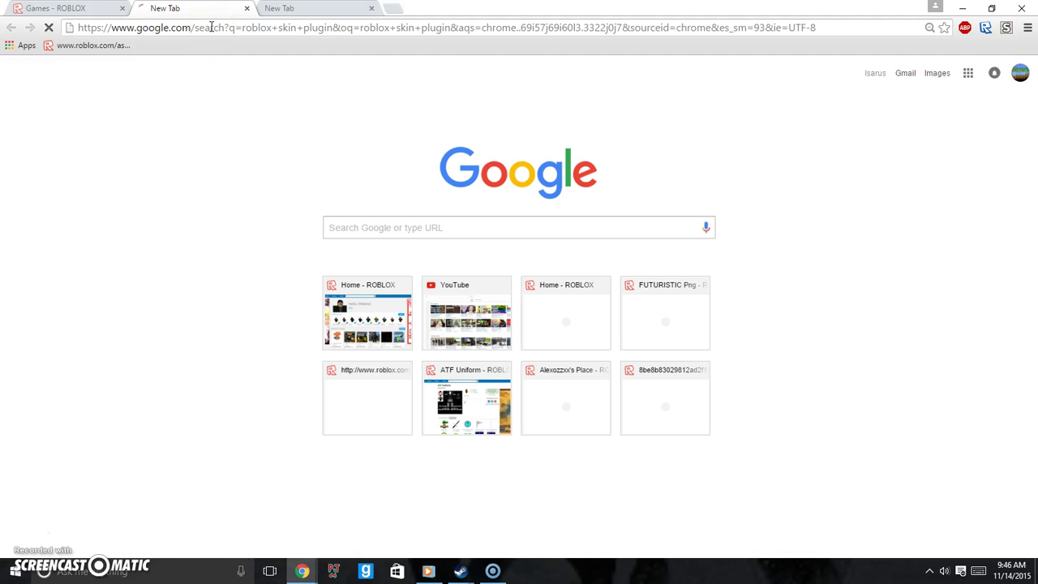
{"action": "left_click", "coordinate": [168, 168]}
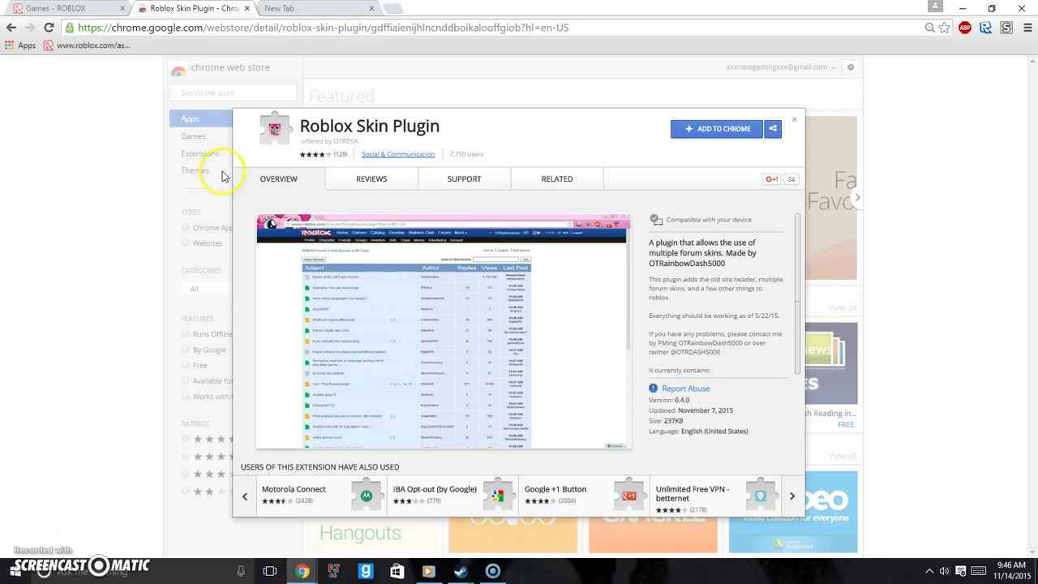
{"action": "left_click", "coordinate": [691, 130]}
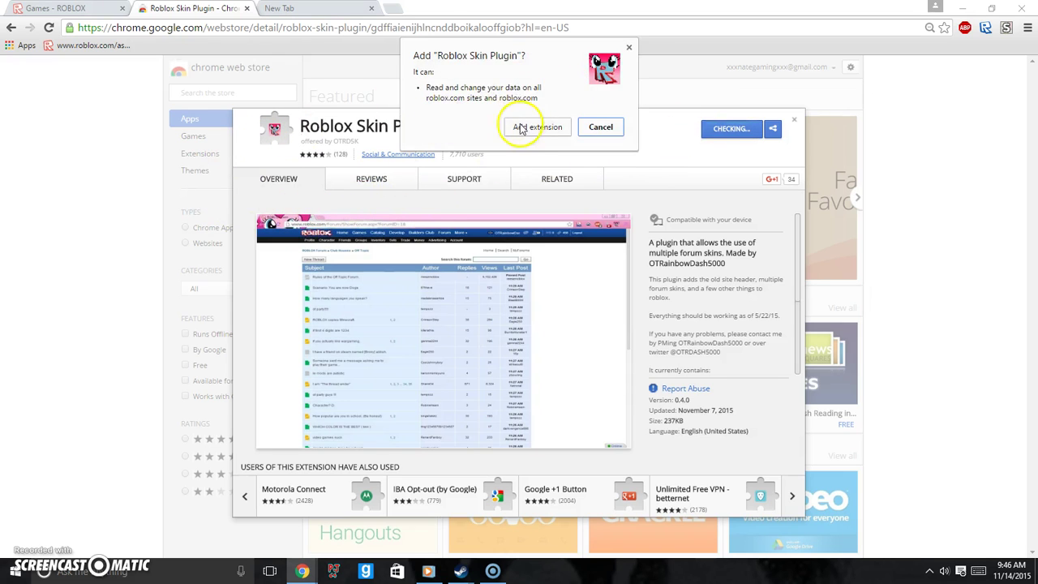
{"action": "left_click", "coordinate": [521, 130]}
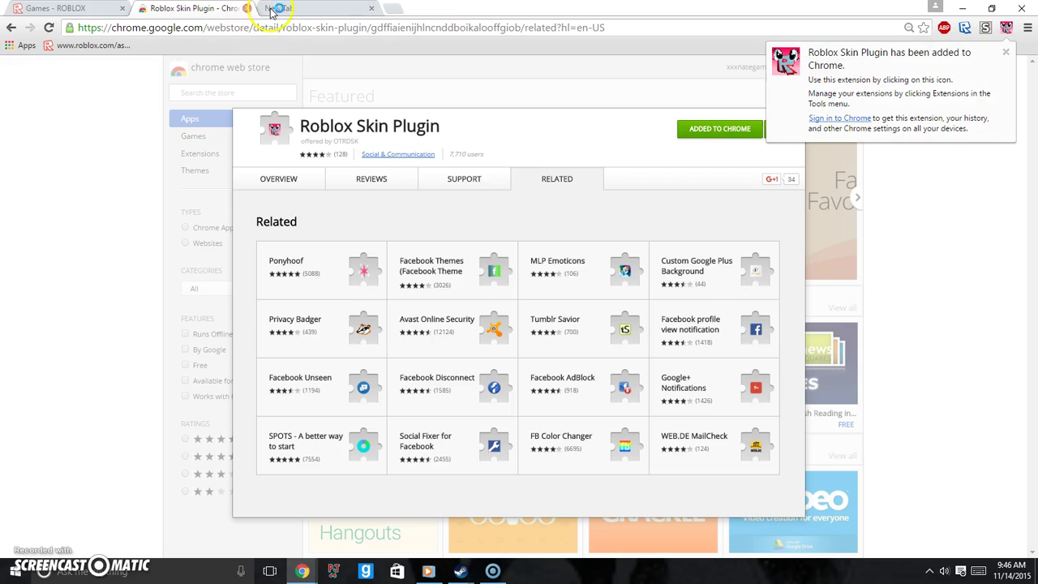
{"action": "left_click", "coordinate": [1000, 64]}
{"action": "left_click", "coordinate": [1006, 53]}
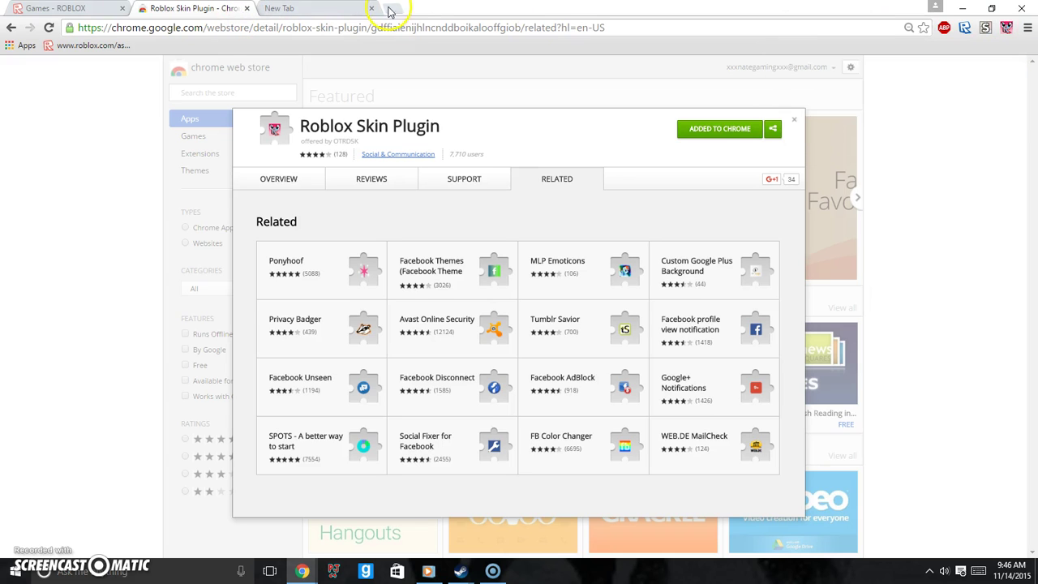
{"action": "left_click", "coordinate": [247, 9]}
{"action": "left_click", "coordinate": [62, 8]}
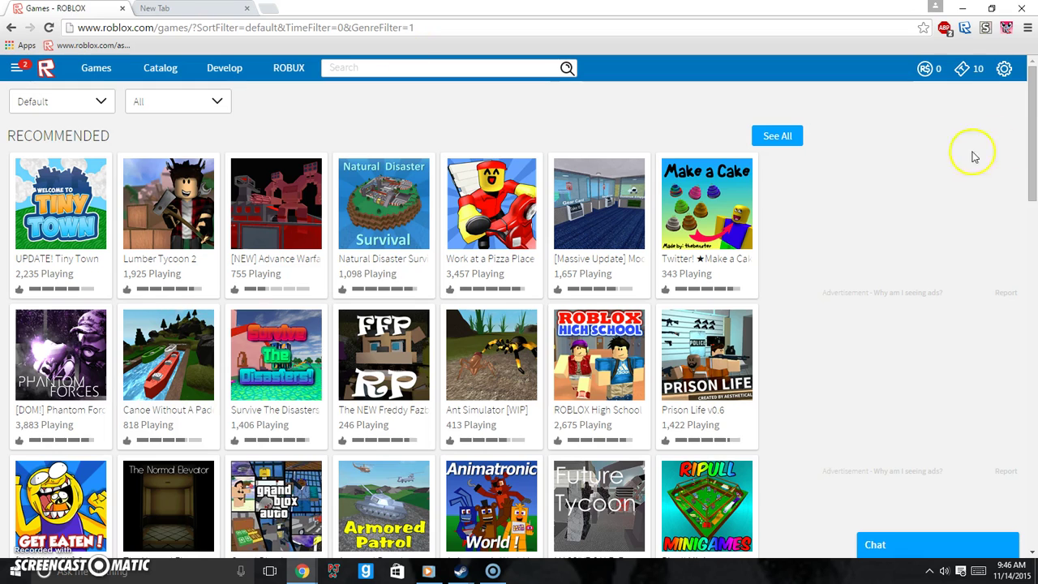
- Choose the Clouds skin in Roblox Skin Plugin, save its options, and reload the games page
{"action": "left_click", "coordinate": [1009, 28]}
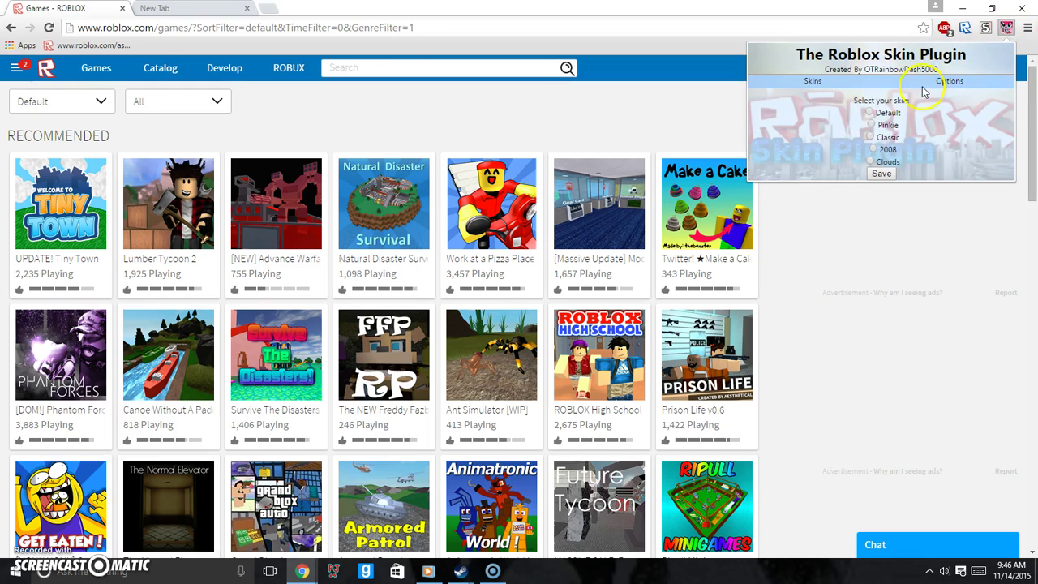
{"action": "left_click", "coordinate": [881, 174]}
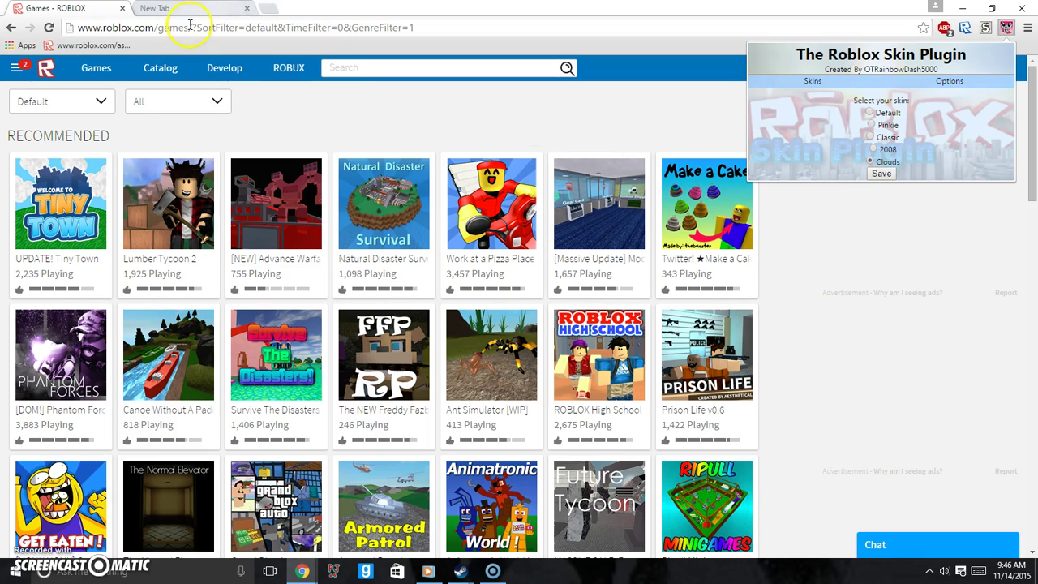
{"action": "left_click", "coordinate": [48, 28]}
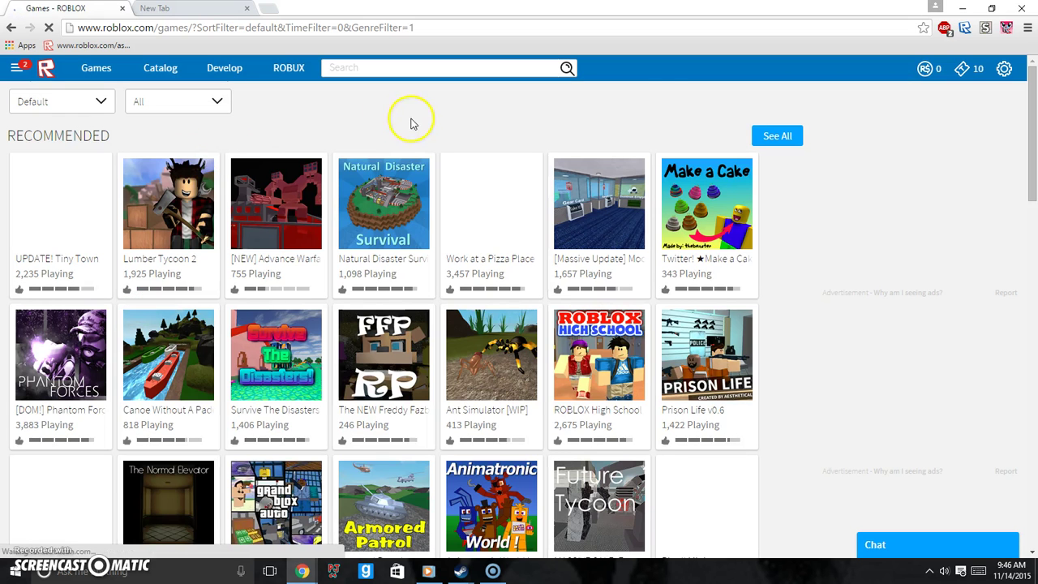
{"action": "left_click", "coordinate": [1006, 28]}
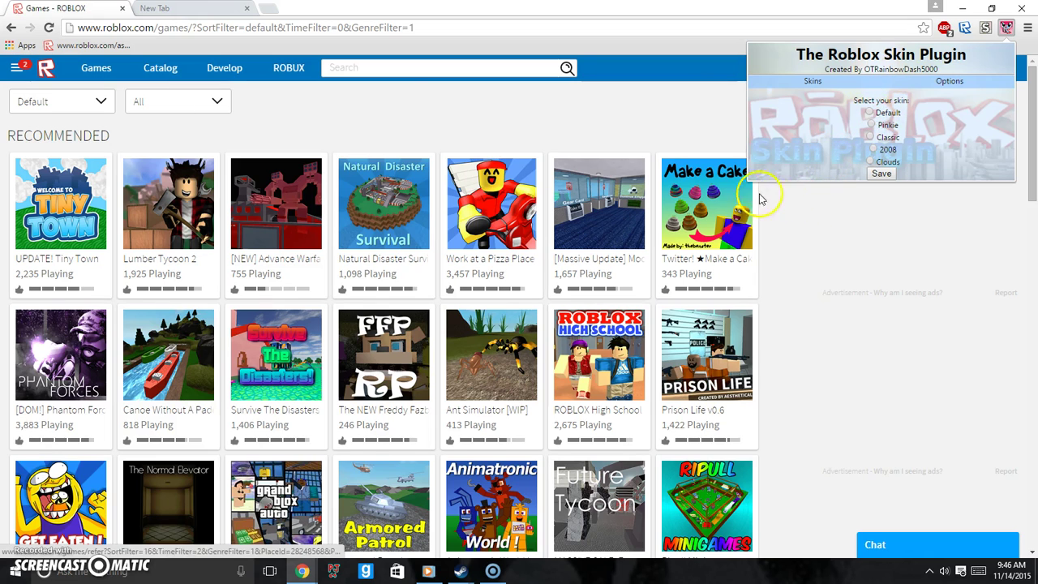
{"action": "left_click", "coordinate": [870, 138]}
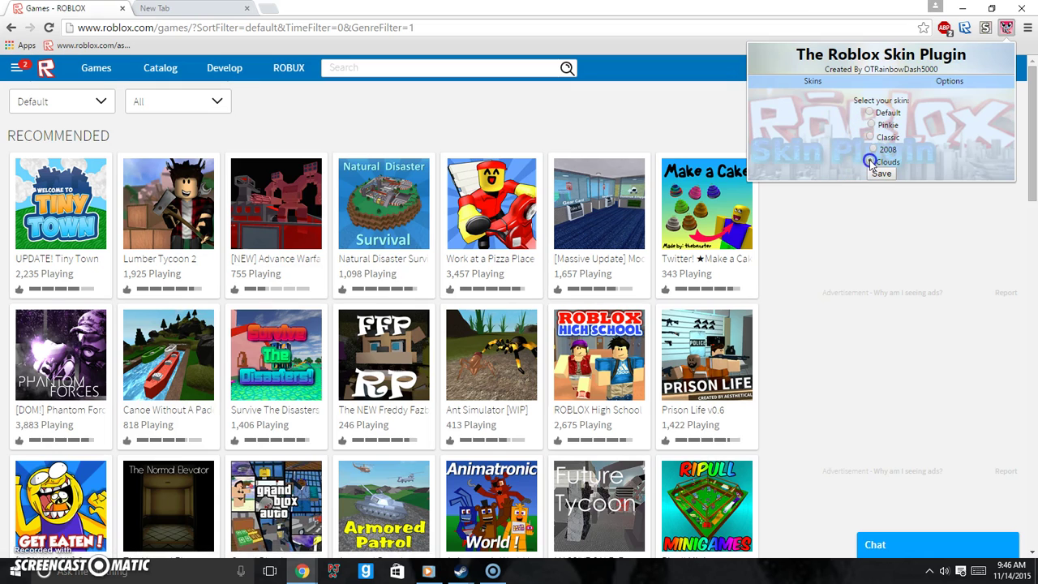
{"action": "left_click", "coordinate": [926, 85]}
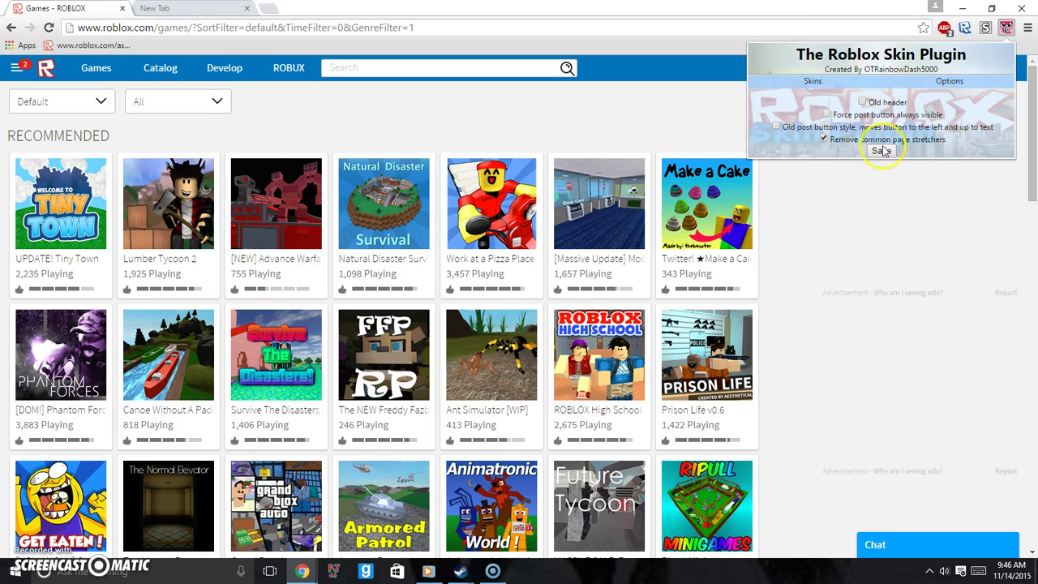
{"action": "left_click", "coordinate": [50, 27]}
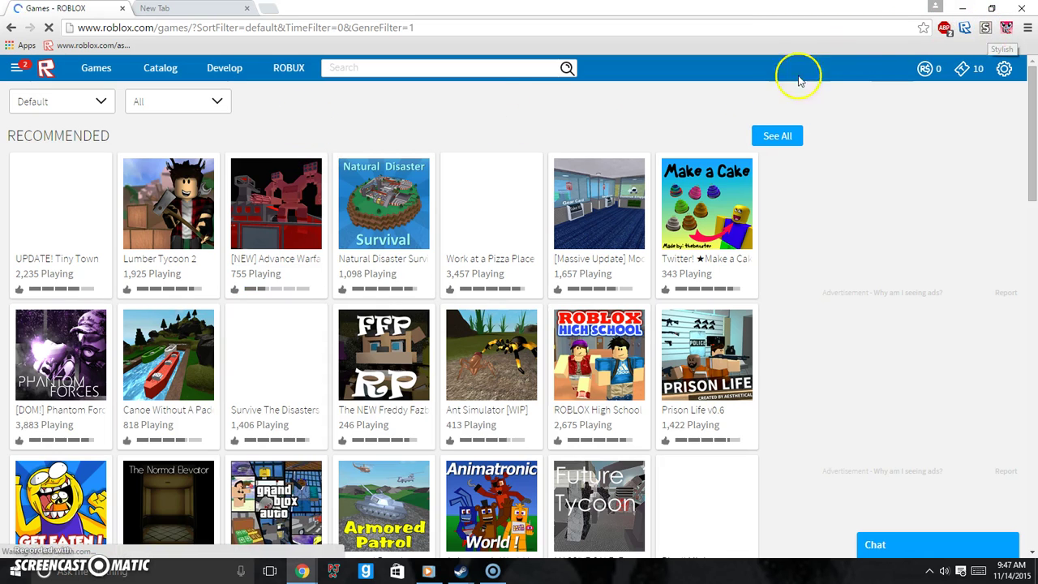
- Enable the classic old-style header option in Roblox Skin Plugin and reload the games page
{"action": "left_click", "coordinate": [1010, 26]}
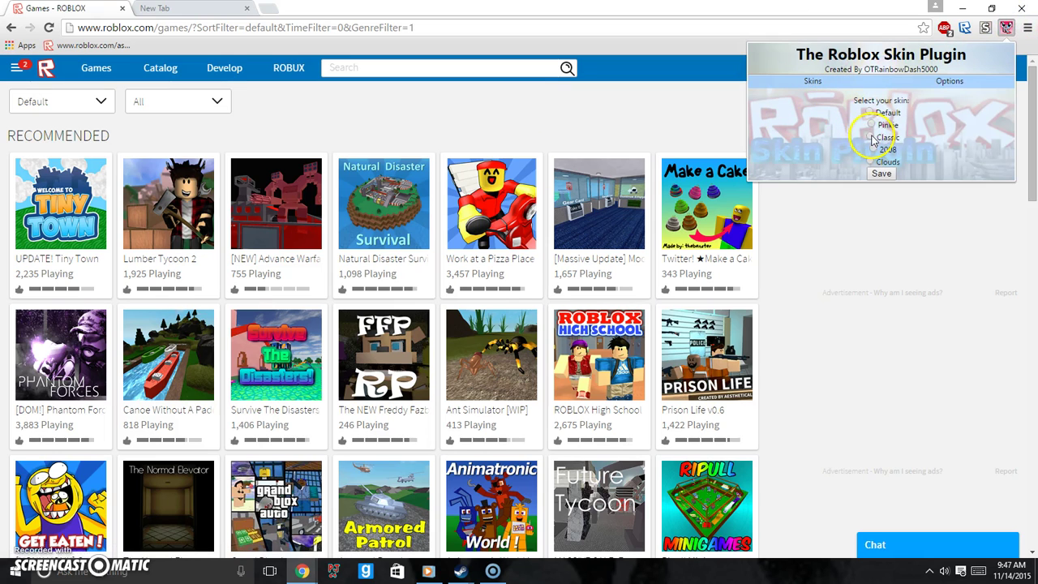
{"action": "left_click", "coordinate": [932, 84]}
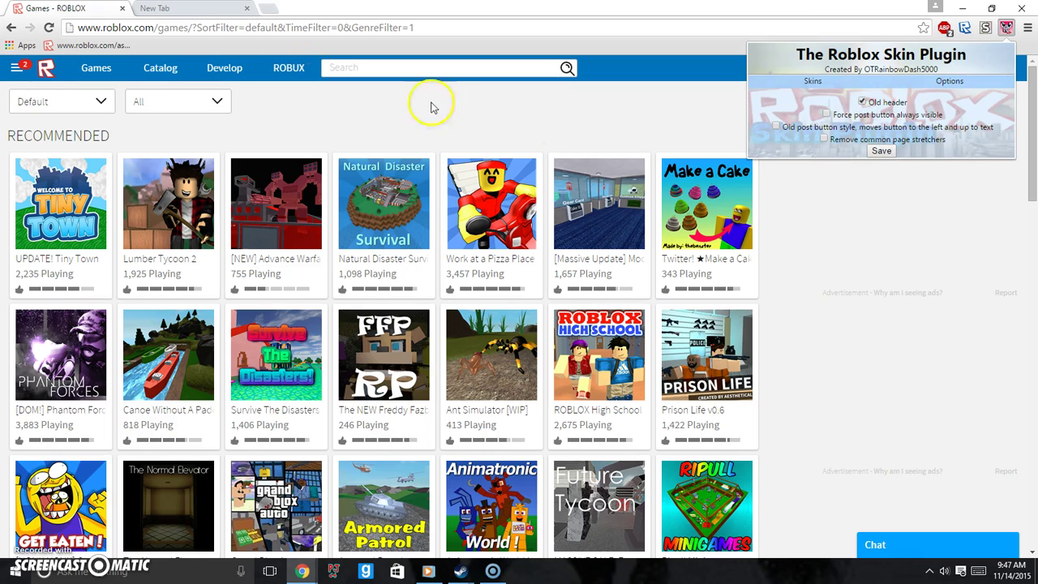
{"action": "left_click", "coordinate": [50, 28]}
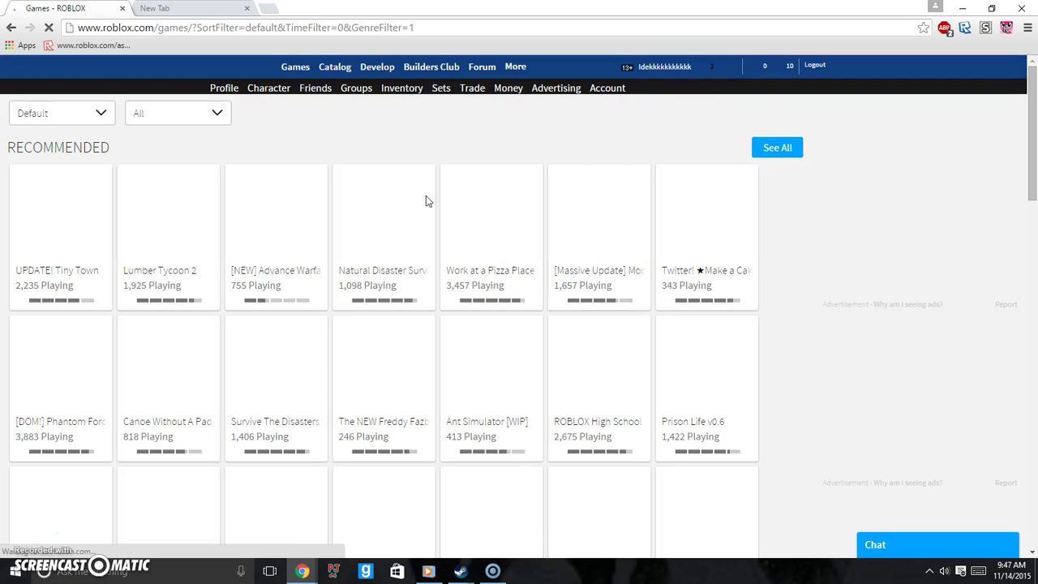
- Scroll down the Recommended grid and back up to check the game thumbnails loaded
{"action": "scroll", "coordinate": [365, 162], "scroll_direction": "down", "scroll_amount": 3}
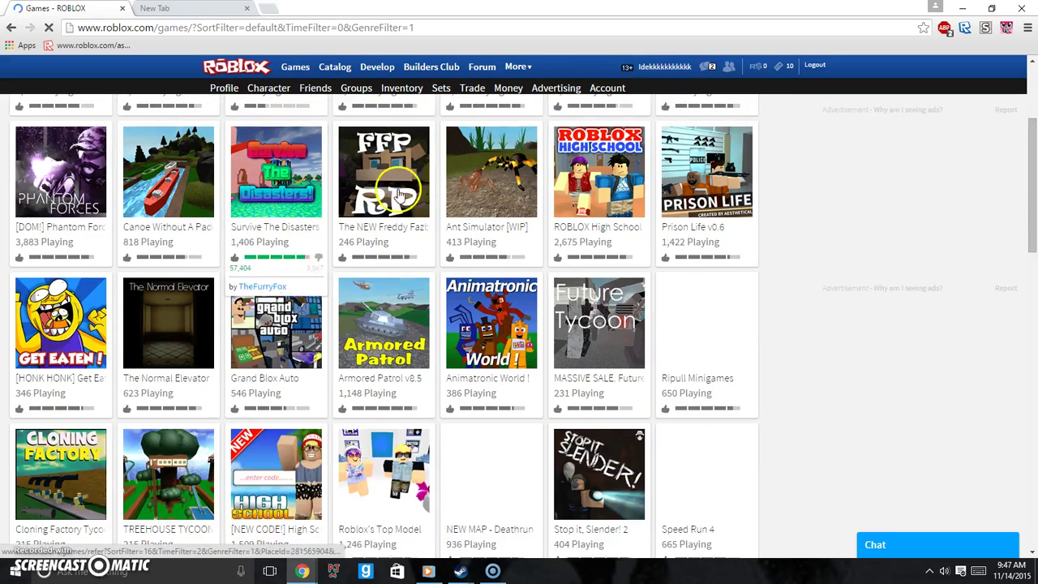
{"action": "scroll", "coordinate": [451, 267], "scroll_direction": "down", "scroll_amount": 1}
{"action": "scroll", "coordinate": [422, 267], "scroll_direction": "up", "scroll_amount": 4}
{"action": "scroll", "coordinate": [568, 243], "scroll_direction": "down", "scroll_amount": 3}
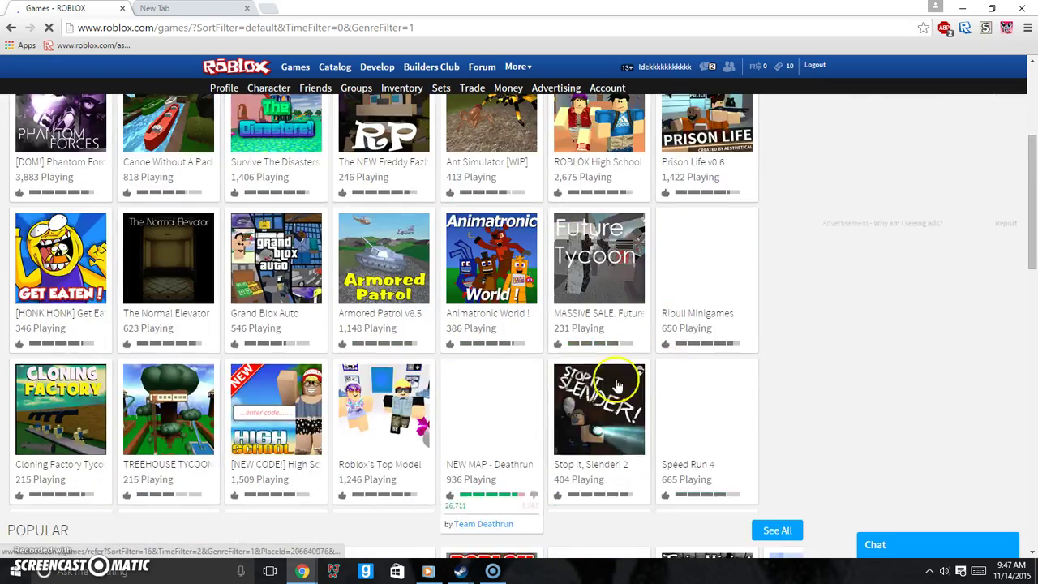
{"action": "scroll", "coordinate": [762, 232], "scroll_direction": "up", "scroll_amount": 3}
- Search 'roblox stylish themes' and install the Roblox Landing style from userstyles.org with Stylish
{"action": "key", "text": "ctrl+Tab"}
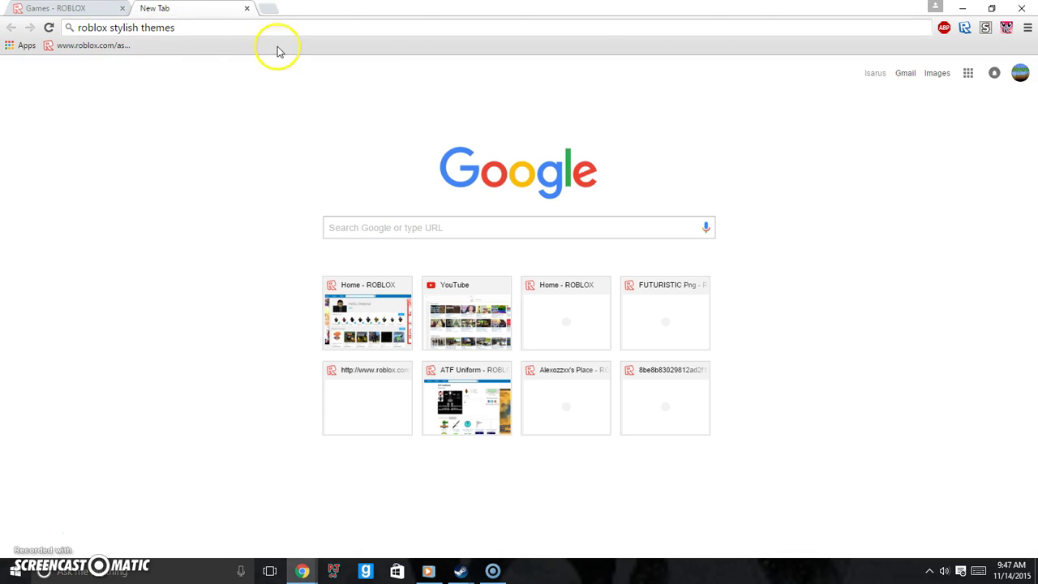
{"action": "key", "text": "Return"}
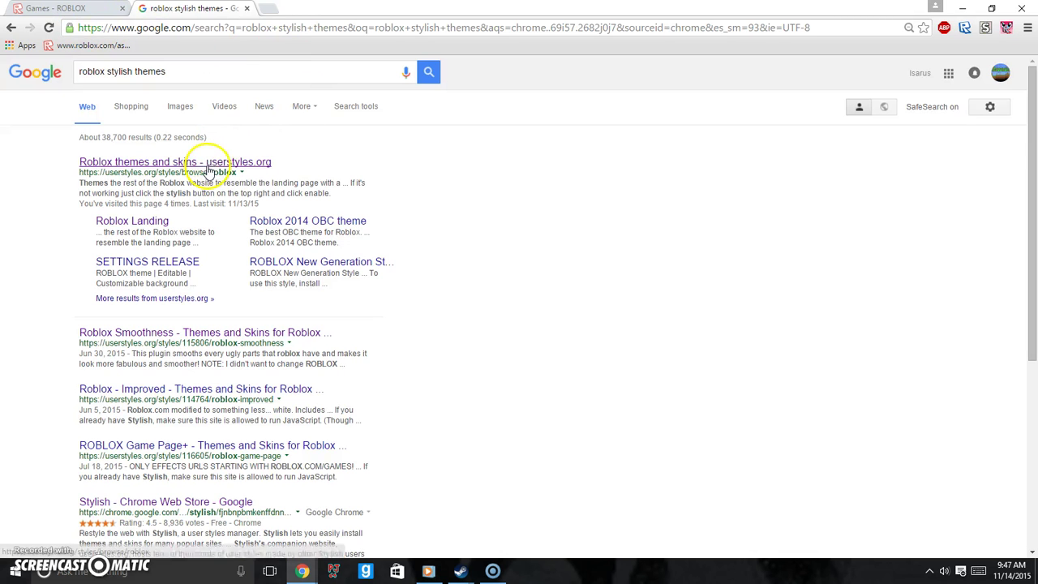
{"action": "left_click", "coordinate": [210, 167]}
{"action": "left_click", "coordinate": [552, 104]}
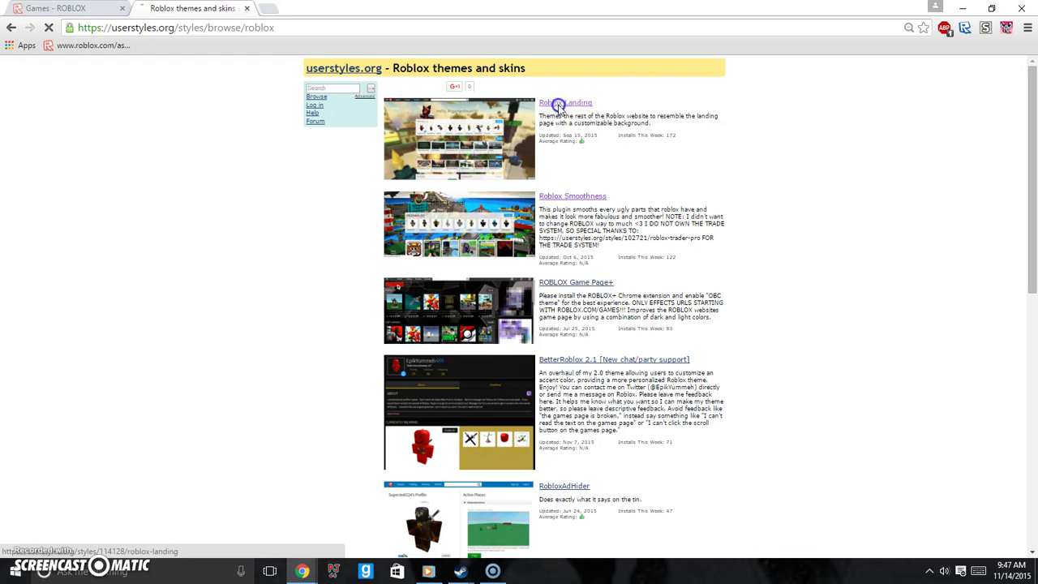
{"action": "left_click", "coordinate": [602, 160]}
{"action": "left_click", "coordinate": [535, 110]}
{"action": "key", "text": "ctrl+w"}
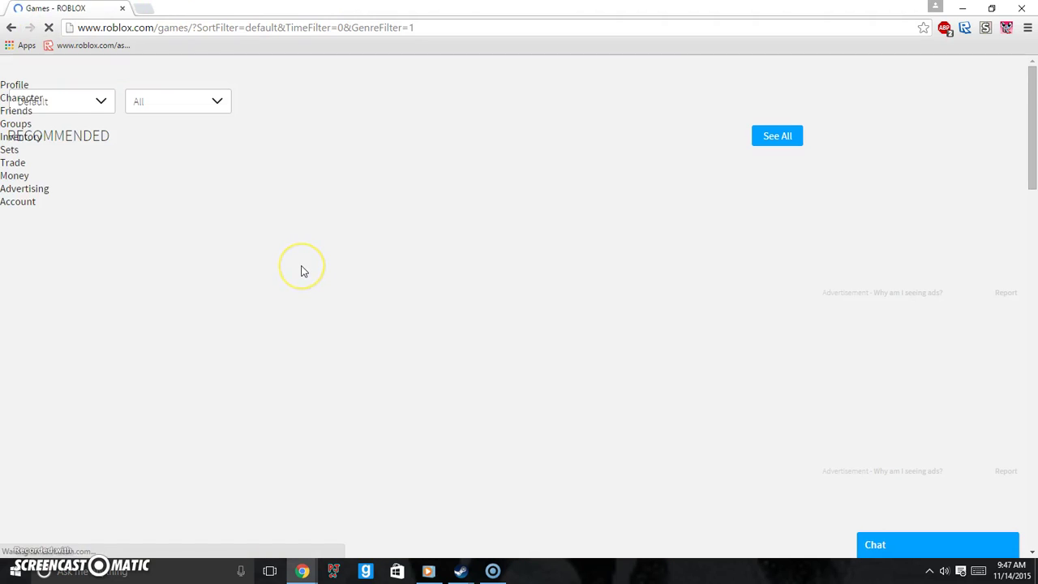
{"action": "scroll", "coordinate": [654, 417], "scroll_direction": "down", "scroll_amount": 1}
{"action": "scroll", "coordinate": [799, 268], "scroll_direction": "down", "scroll_amount": 3}
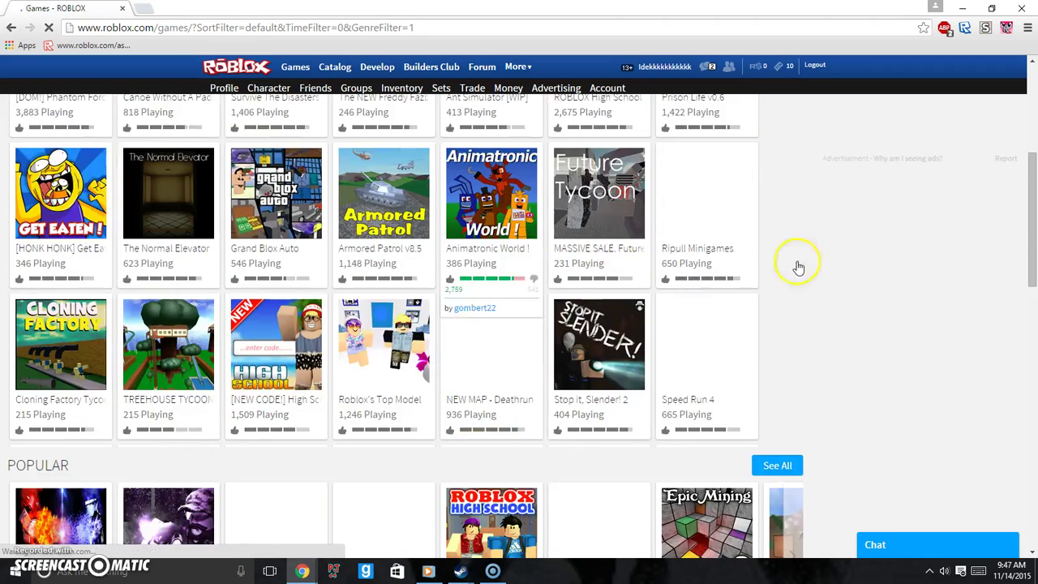
{"action": "scroll", "coordinate": [656, 341], "scroll_direction": "down", "scroll_amount": 2}
{"action": "scroll", "coordinate": [655, 340], "scroll_direction": "up", "scroll_amount": 6}
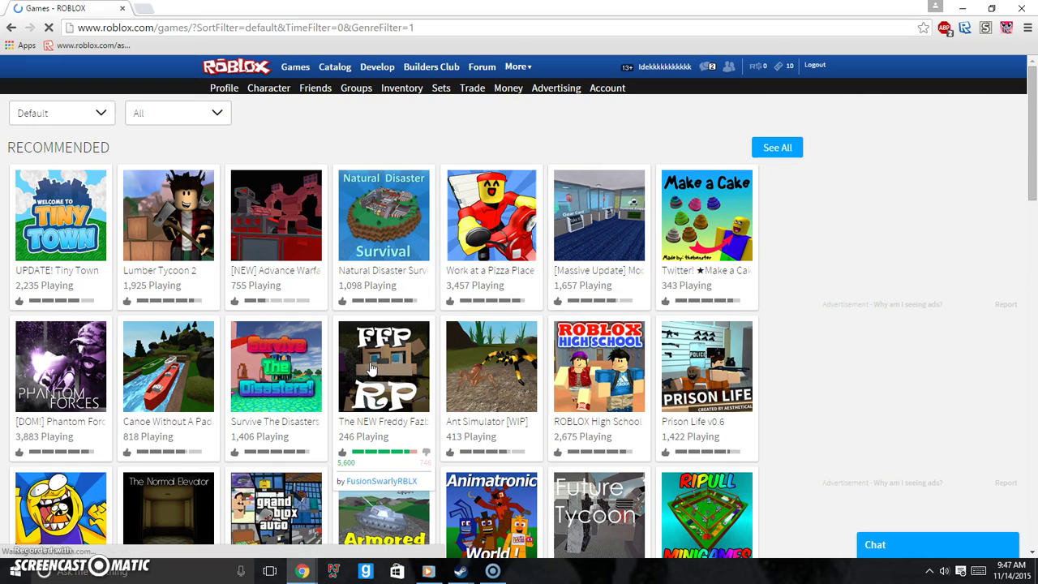
{"action": "scroll", "coordinate": [371, 369], "scroll_direction": "down", "scroll_amount": 5}
{"action": "scroll", "coordinate": [371, 370], "scroll_direction": "down", "scroll_amount": 5}
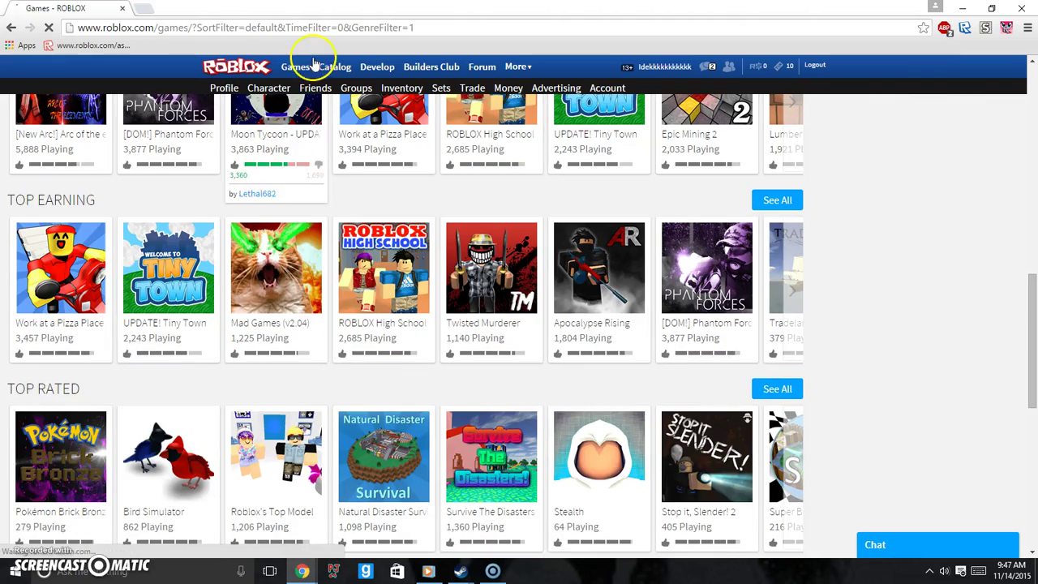
{"action": "key", "text": "F5"}
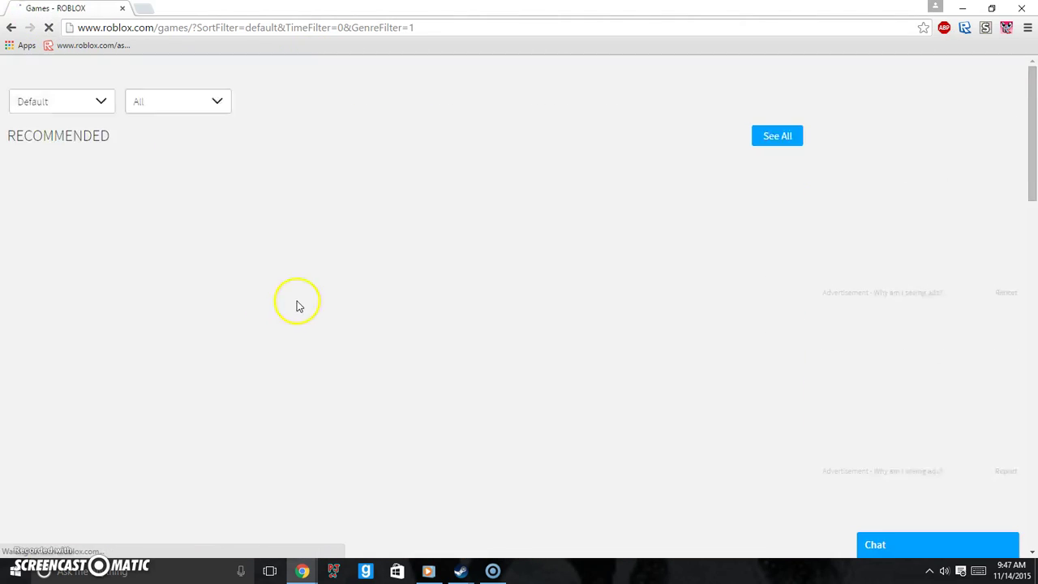
{"action": "scroll", "coordinate": [316, 363], "scroll_direction": "down", "scroll_amount": 5}
{"action": "scroll", "coordinate": [308, 381], "scroll_direction": "up", "scroll_amount": 3}
{"action": "scroll", "coordinate": [295, 394], "scroll_direction": "up", "scroll_amount": 5}
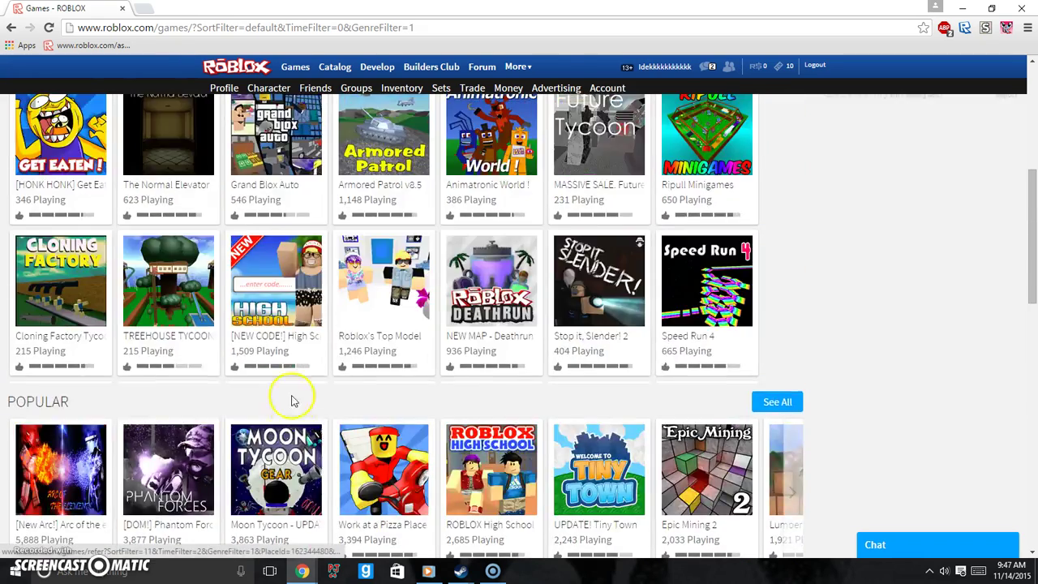
{"action": "scroll", "coordinate": [295, 395], "scroll_direction": "up", "scroll_amount": 5}
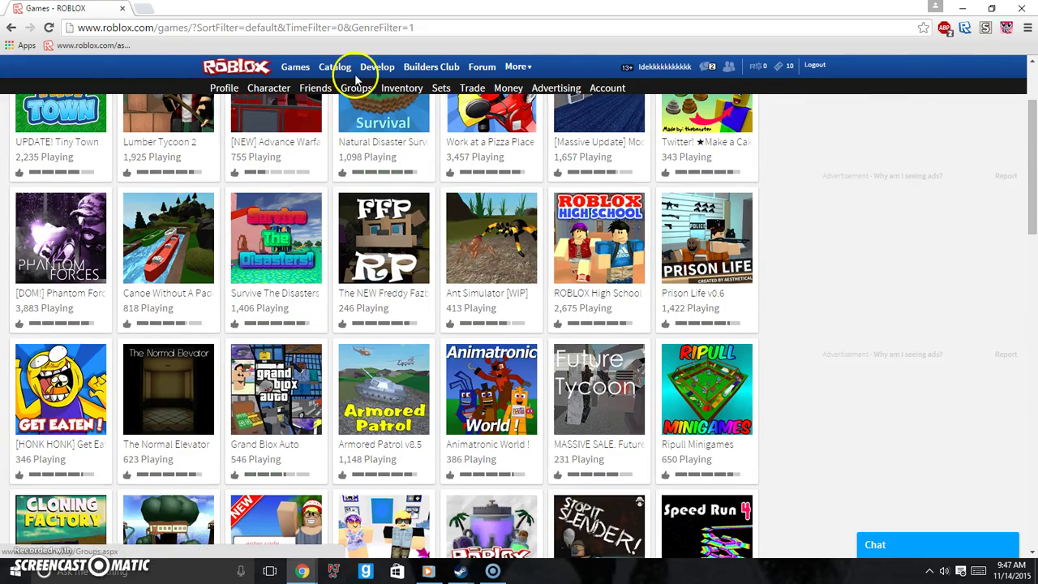
- Check Stylish's styles for Roblox, then search Google for 'roblox stylish themes' in a new tab
{"action": "left_click", "coordinate": [982, 34]}
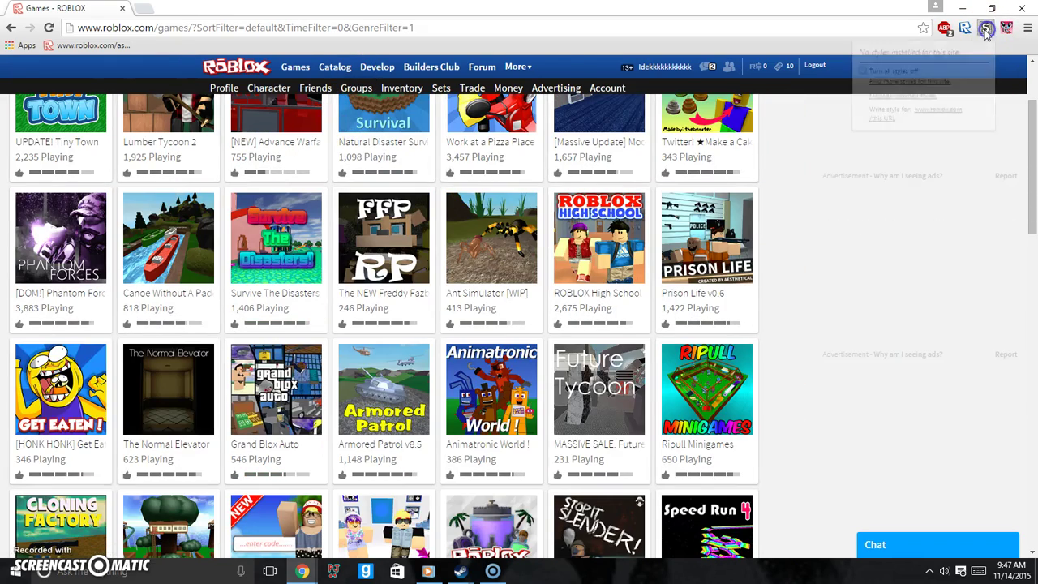
{"action": "left_click", "coordinate": [149, 11]}
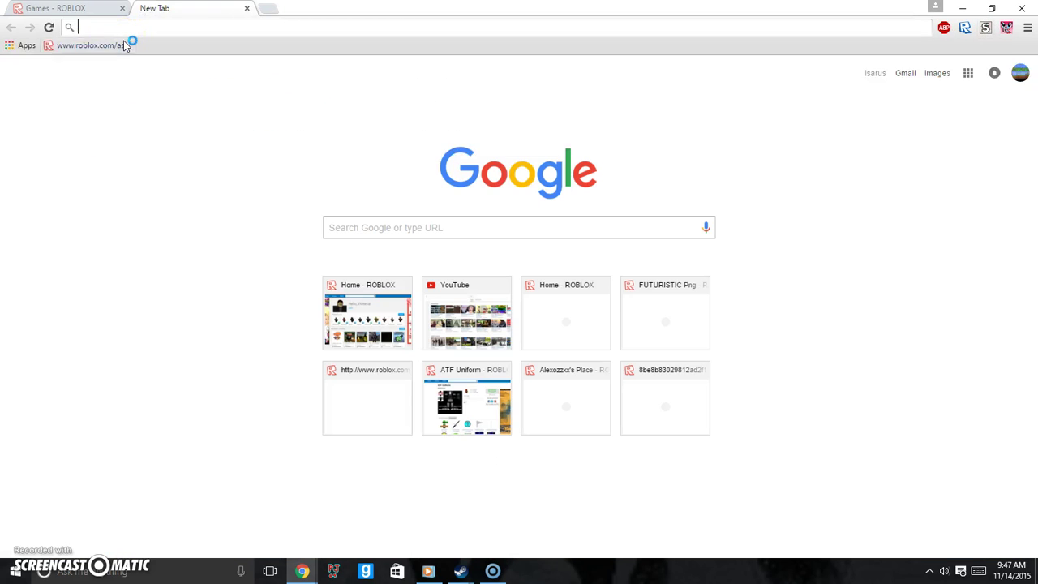
{"action": "type", "text": "roblox sy"}
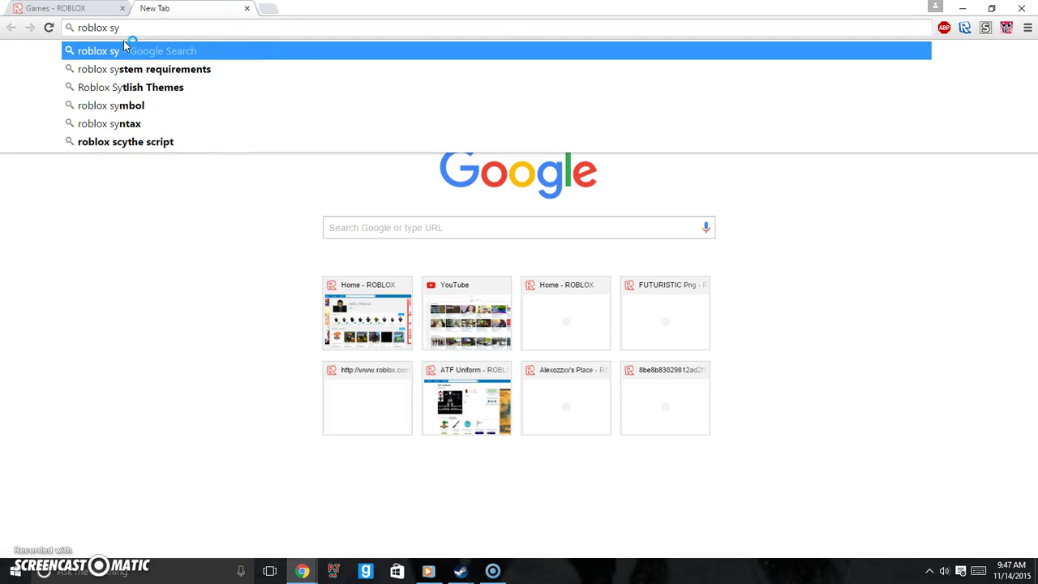
{"action": "key", "text": "BackSpace"}
{"action": "type", "text": "tylish themes"}
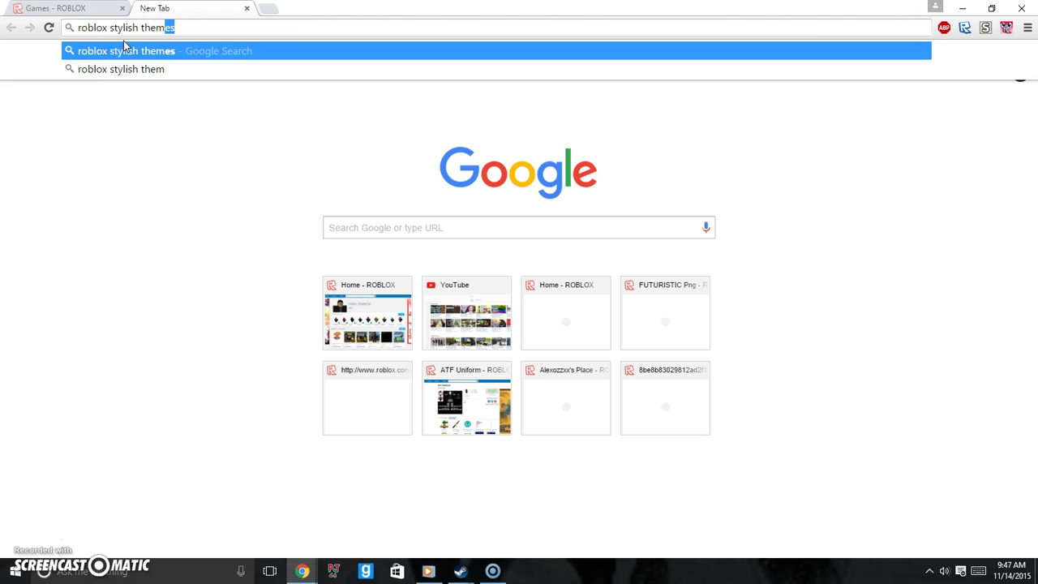
{"action": "key", "text": "Return"}
- Open the userstyles.org Roblox themes result and reinstall the Roblox Landing style
{"action": "left_click", "coordinate": [139, 162]}
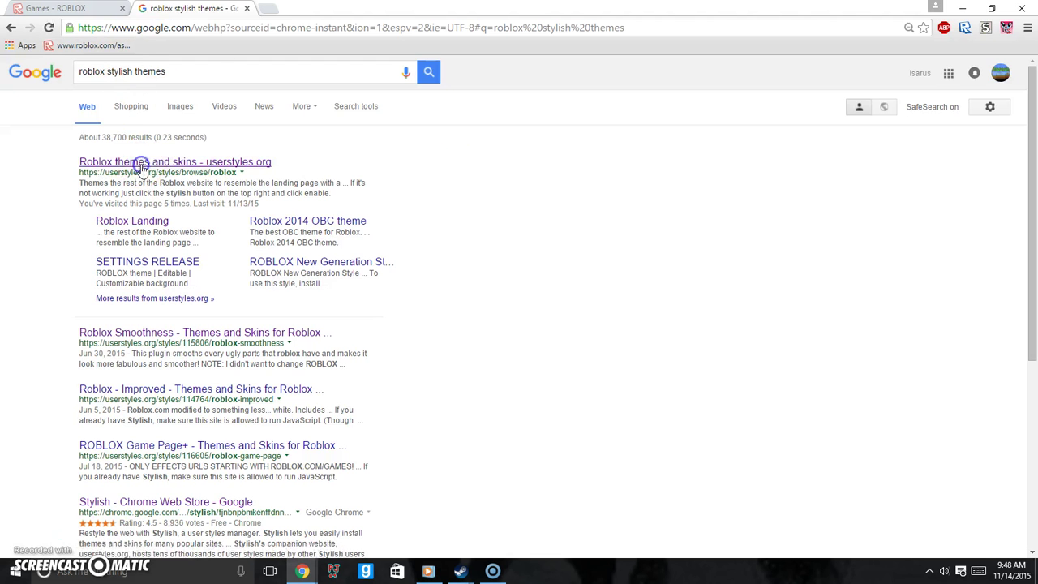
{"action": "left_click", "coordinate": [568, 104]}
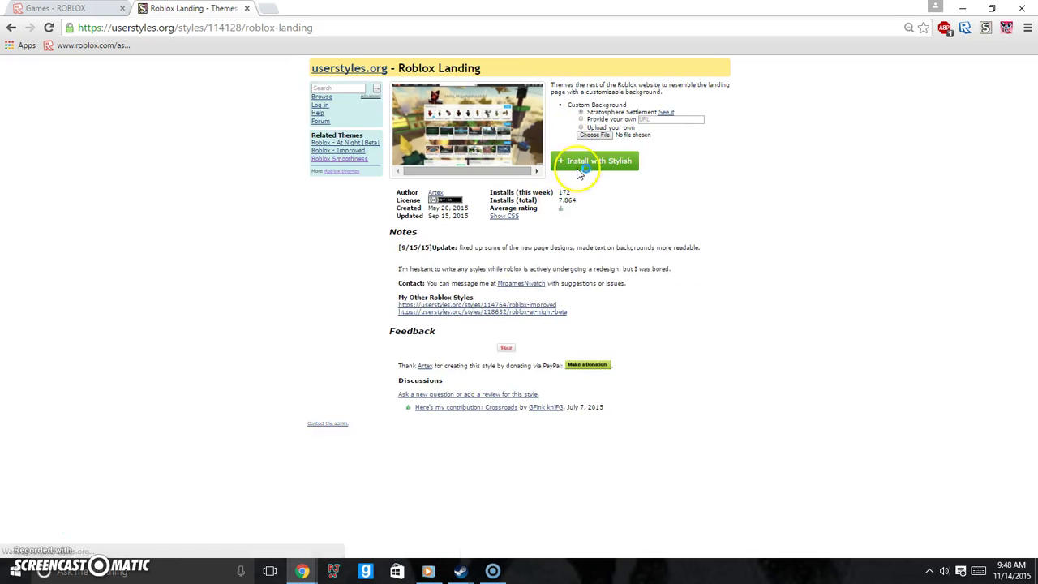
{"action": "key", "text": "ctrl+w"}
{"action": "left_click", "coordinate": [580, 162]}
- Return the Roblox tab to the games page and abandon the extra blank tab
{"action": "left_click", "coordinate": [144, 8]}
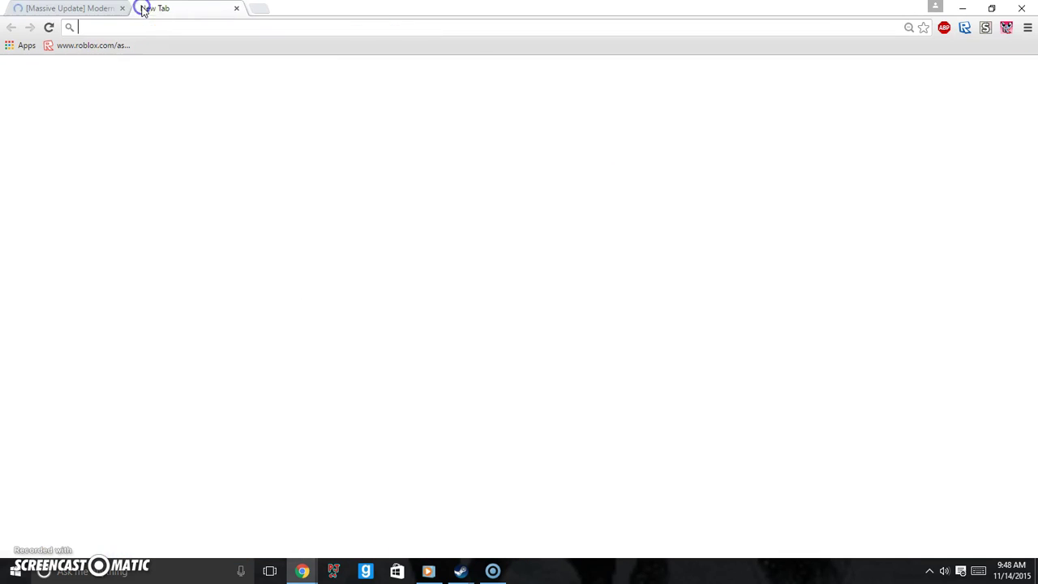
{"action": "left_click", "coordinate": [93, 7]}
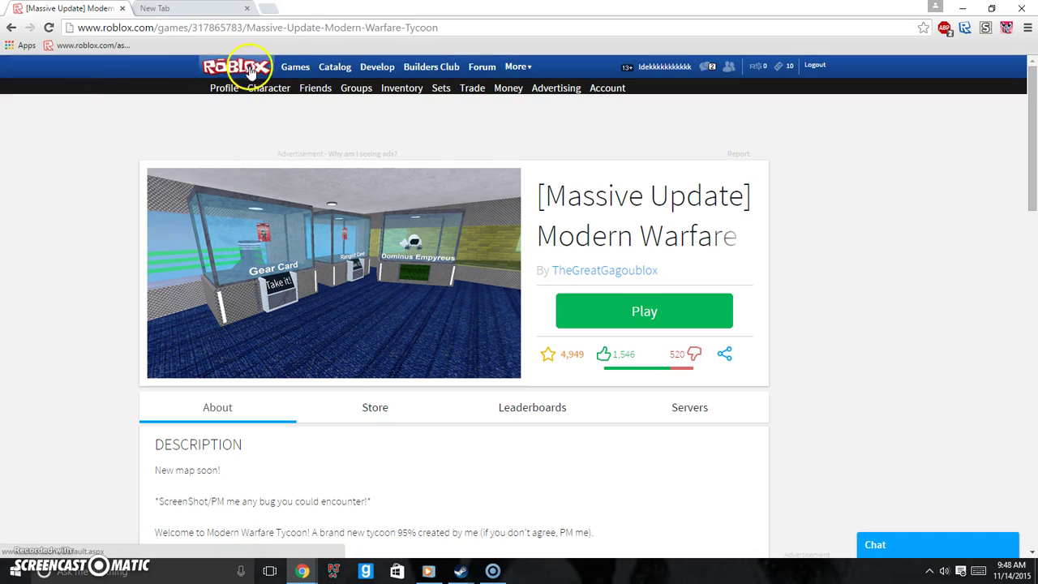
{"action": "left_click", "coordinate": [292, 66]}
{"action": "left_click", "coordinate": [236, 10]}
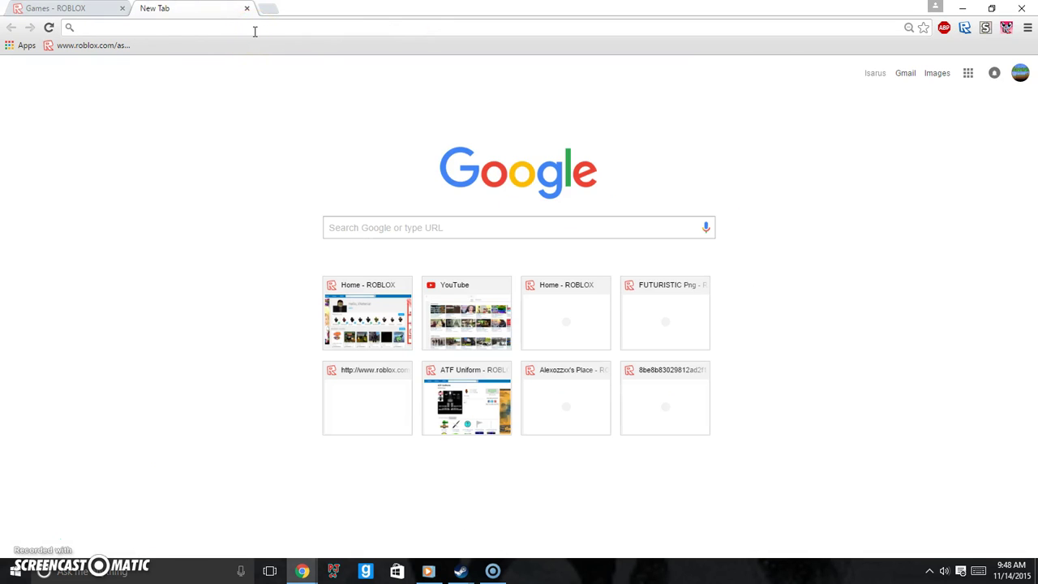
{"action": "type", "text": "sy"}
{"action": "key", "text": "BackSpace"}
{"action": "key", "text": "BackSpace"}
{"action": "key", "text": "ctrl+shift+Tab"}
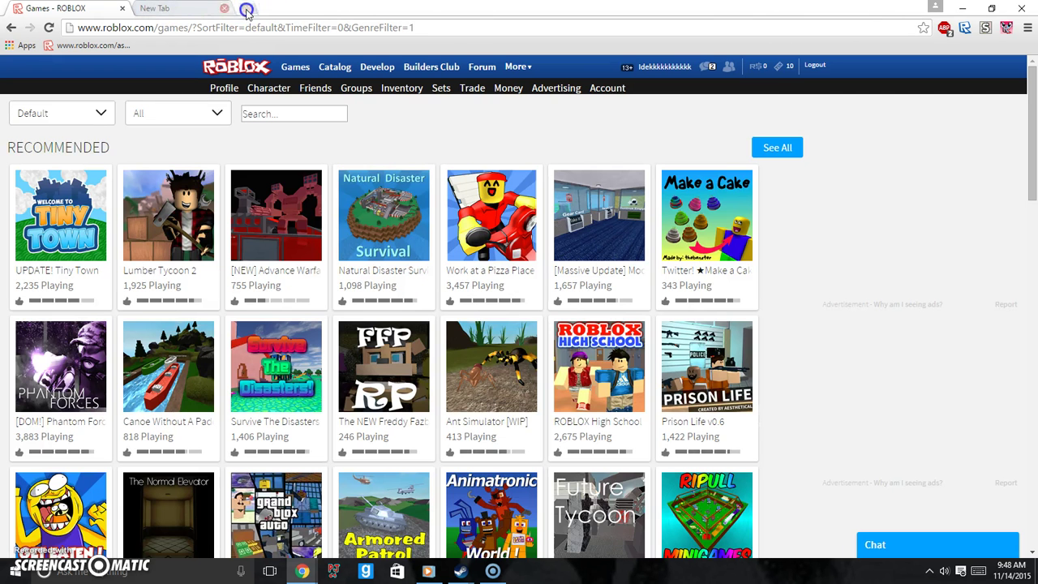
- Open userstyles.org's Roblox styles list from the Stylish menu, then close that tab
{"action": "left_click", "coordinate": [985, 28]}
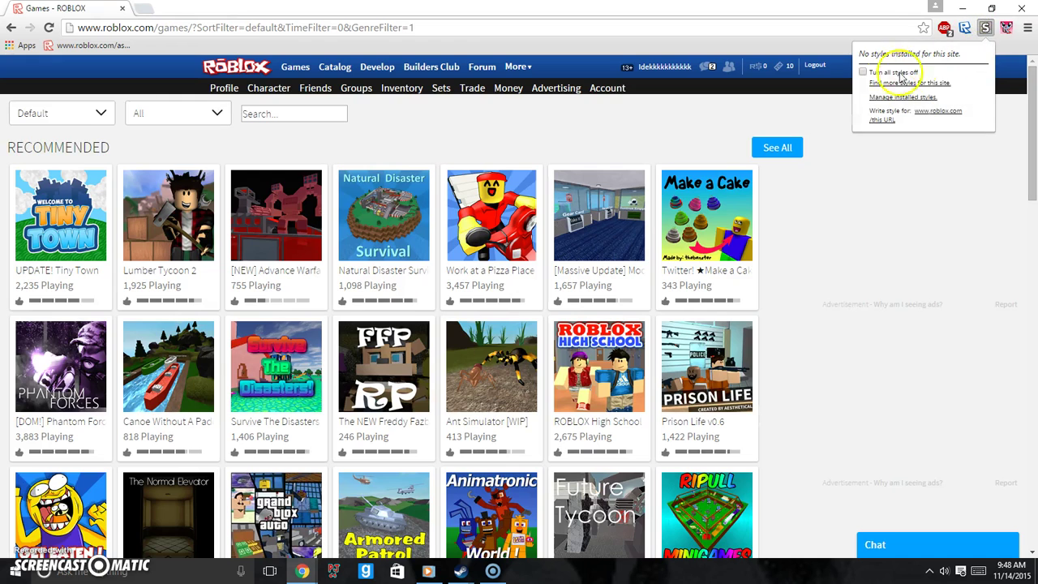
{"action": "left_click", "coordinate": [905, 83]}
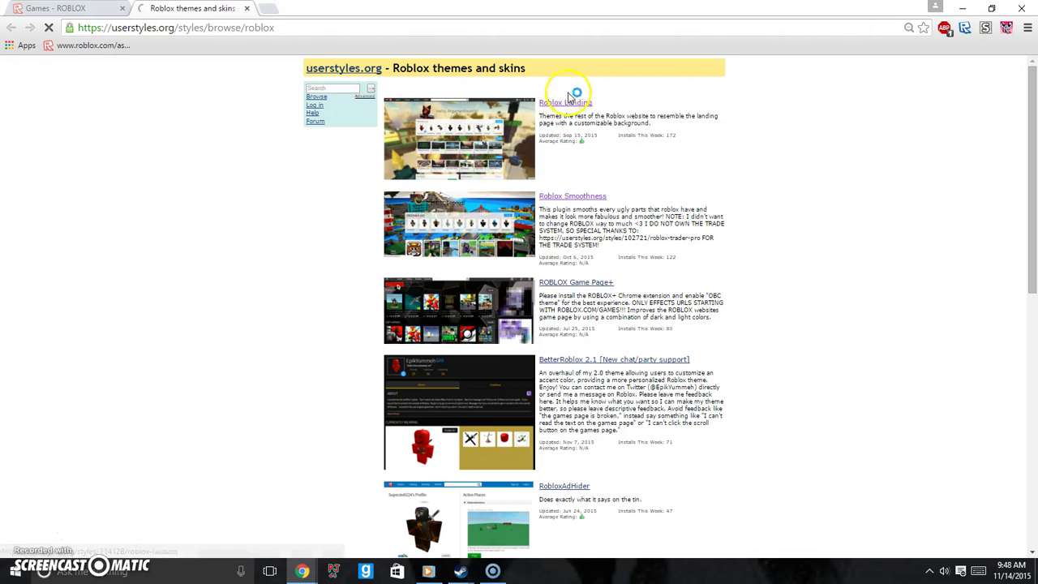
{"action": "key", "text": "ctrl+w"}
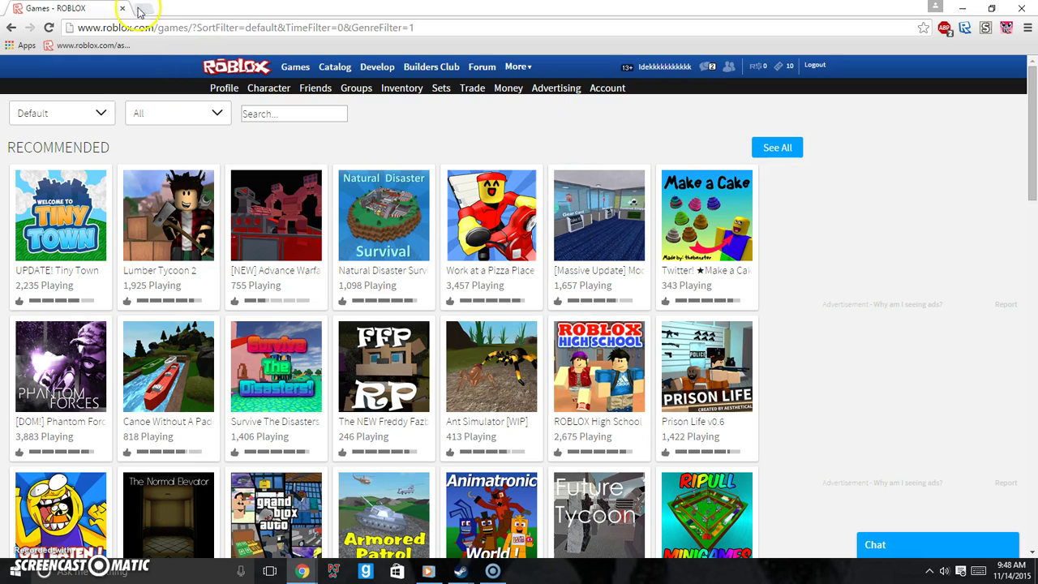
- Search Google for 'roblox stylish themes' and open the userstyles.org Roblox themes result
{"action": "left_click", "coordinate": [140, 10]}
{"action": "type", "text": "robl"}
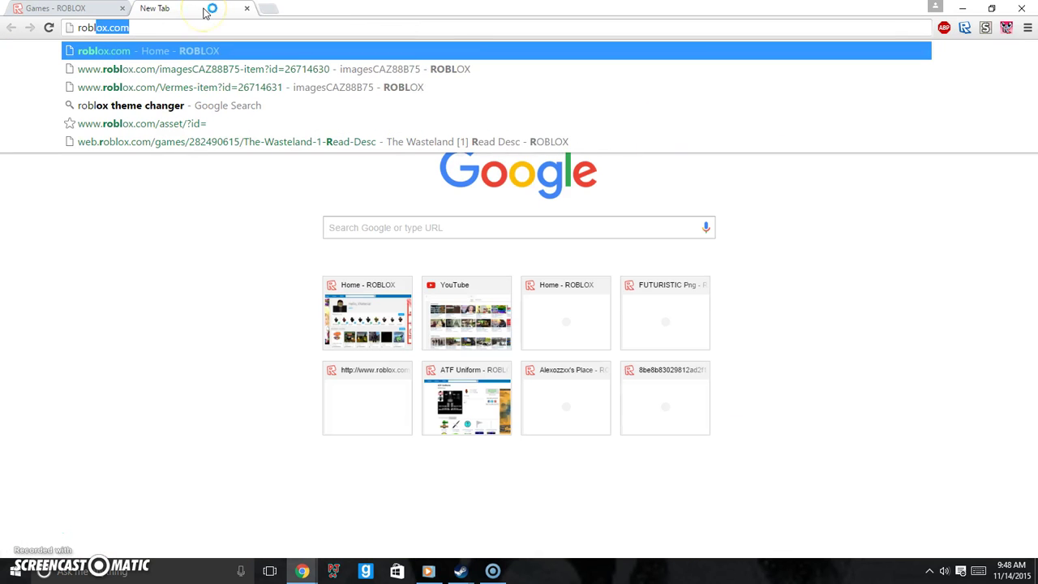
{"action": "type", "text": "ox s"}
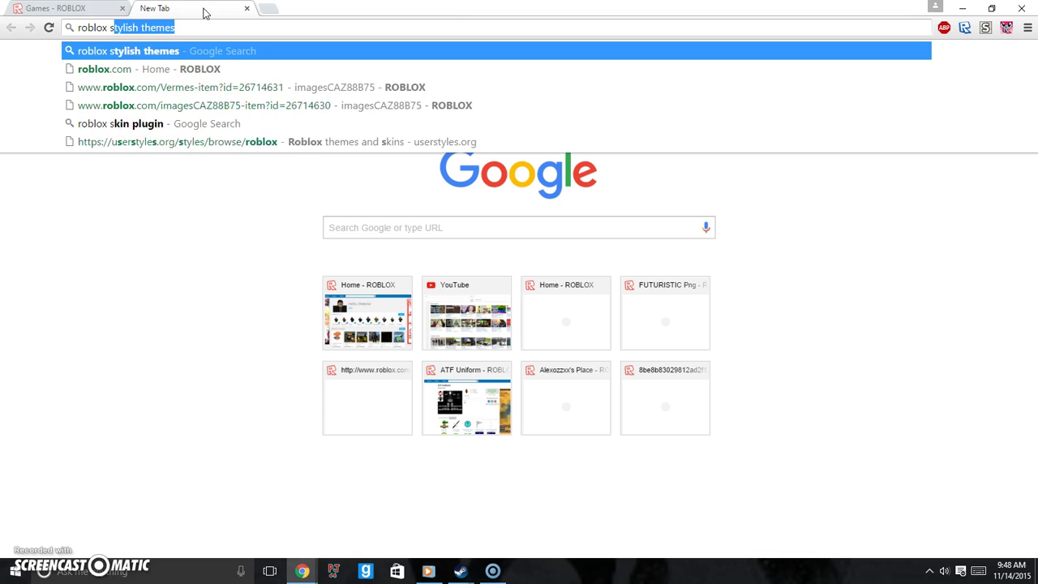
{"action": "type", "text": "ty"}
{"action": "key", "text": "Return"}
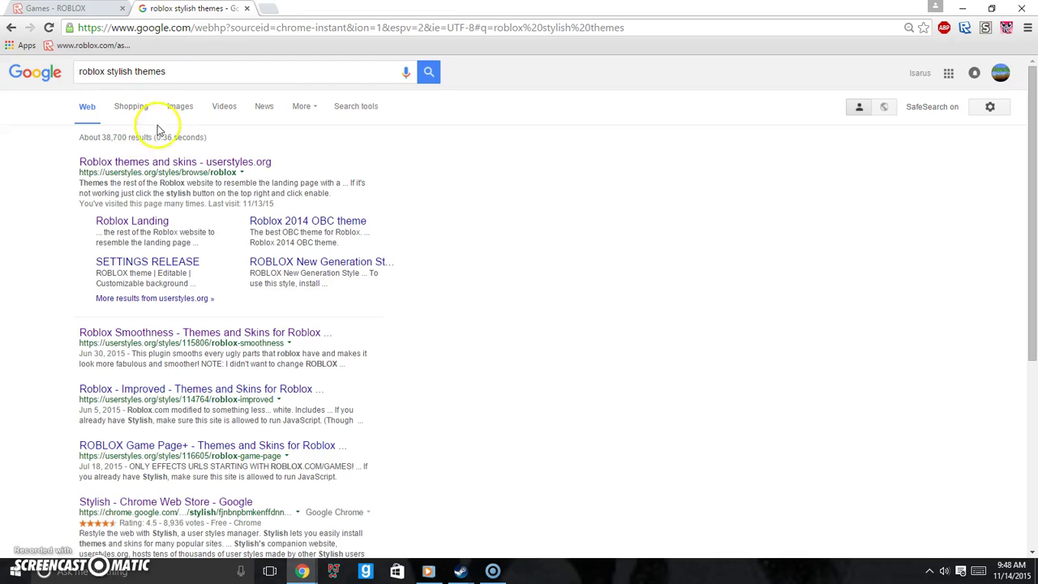
{"action": "left_click", "coordinate": [172, 163]}
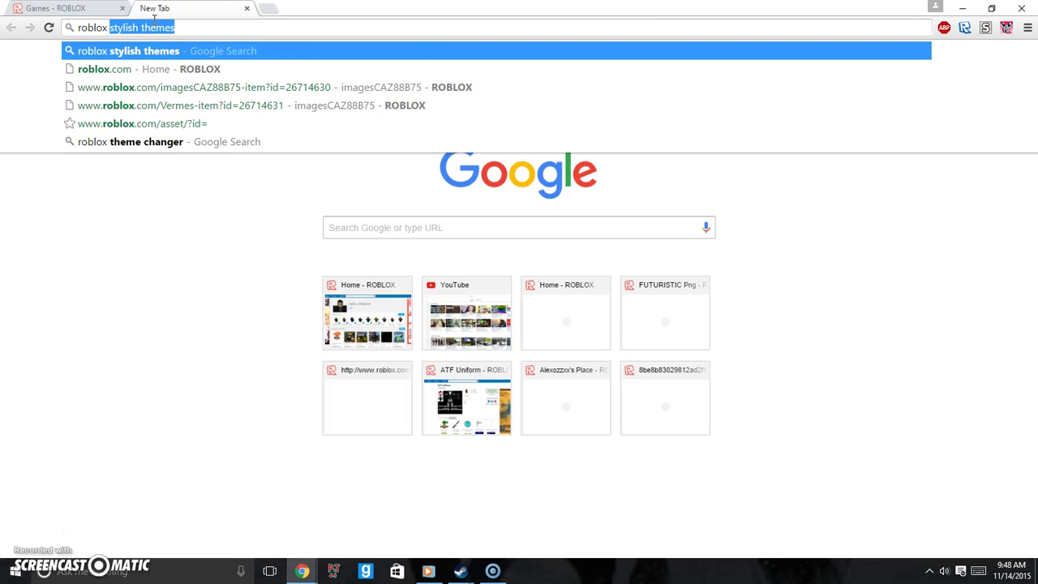
{"action": "key", "text": "Return"}
{"action": "left_click", "coordinate": [122, 162]}
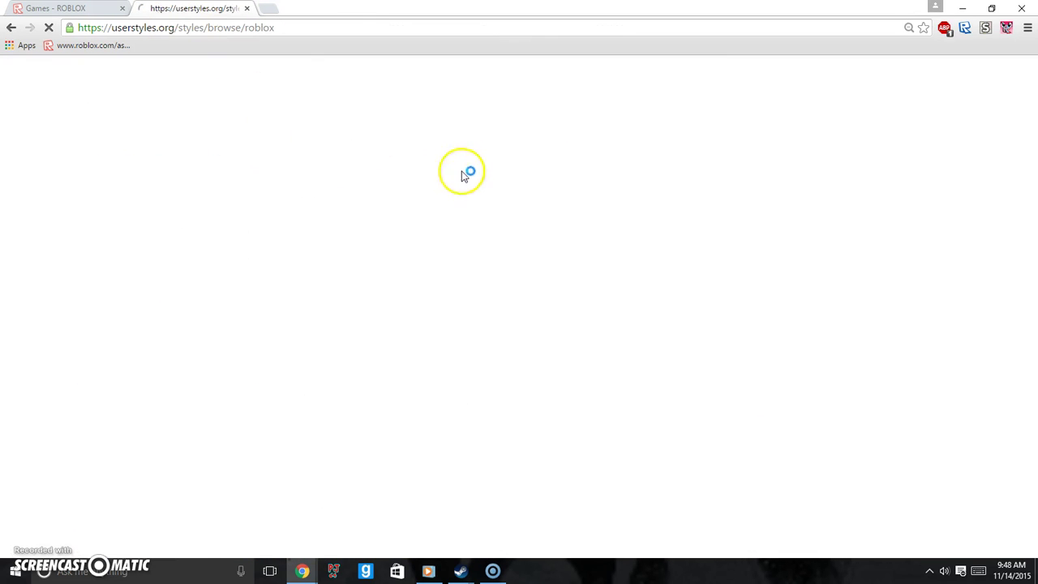
{"action": "key", "text": "ctrl+Tab"}
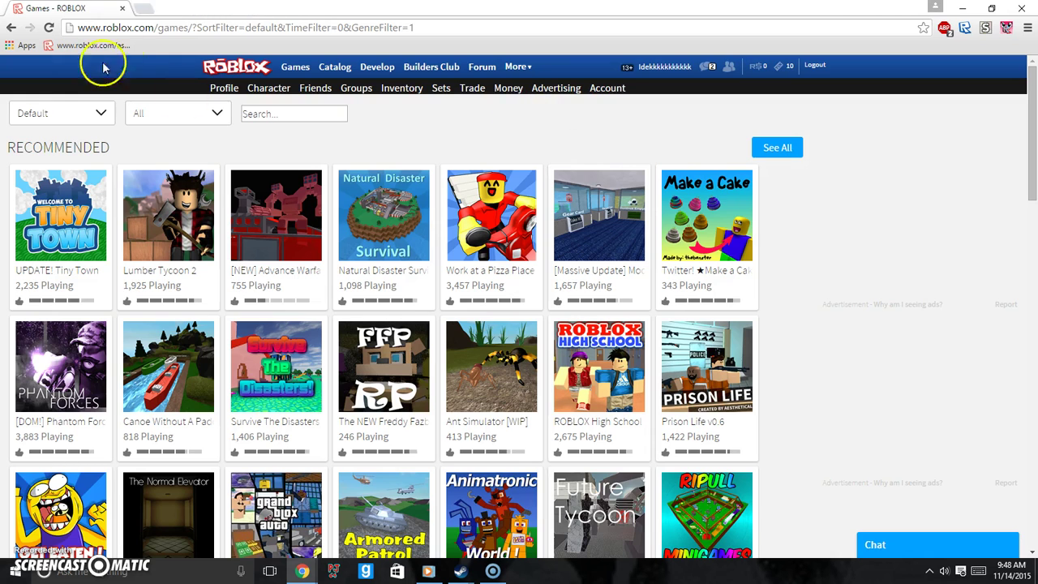
- Search again from a fresh tab and open the Roblox Landing style page on userstyles.org
{"action": "left_click", "coordinate": [153, 10]}
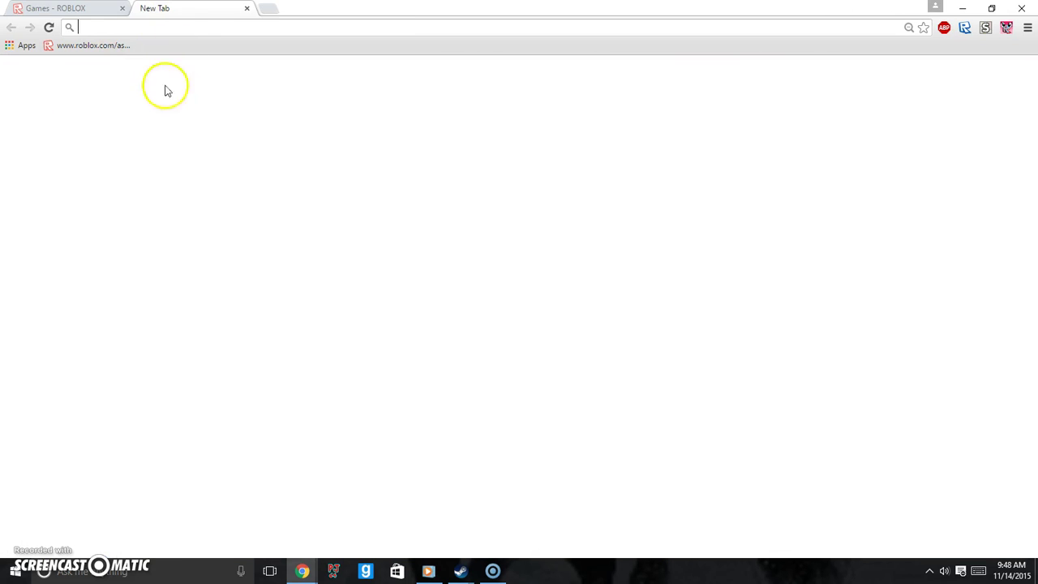
{"action": "left_click", "coordinate": [250, 11]}
{"action": "left_click", "coordinate": [157, 10]}
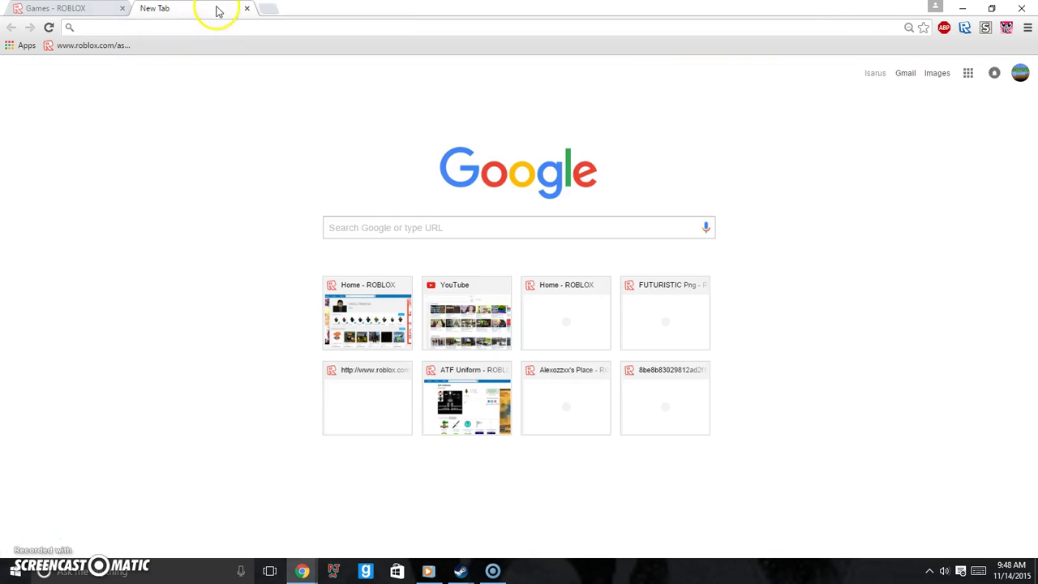
{"action": "left_click", "coordinate": [247, 8]}
{"action": "left_click", "coordinate": [151, 8]}
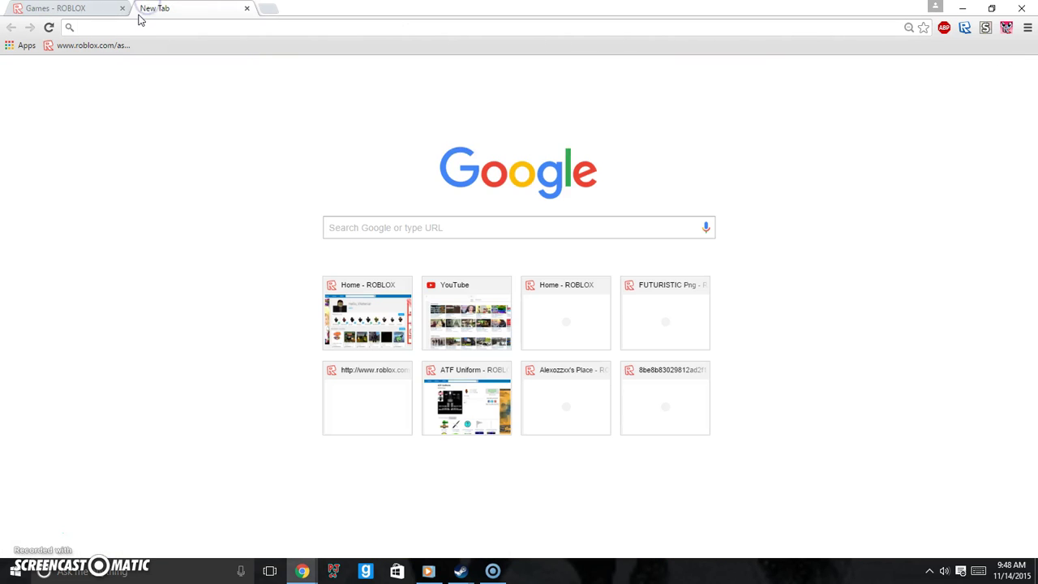
{"action": "type", "text": "roblox"}
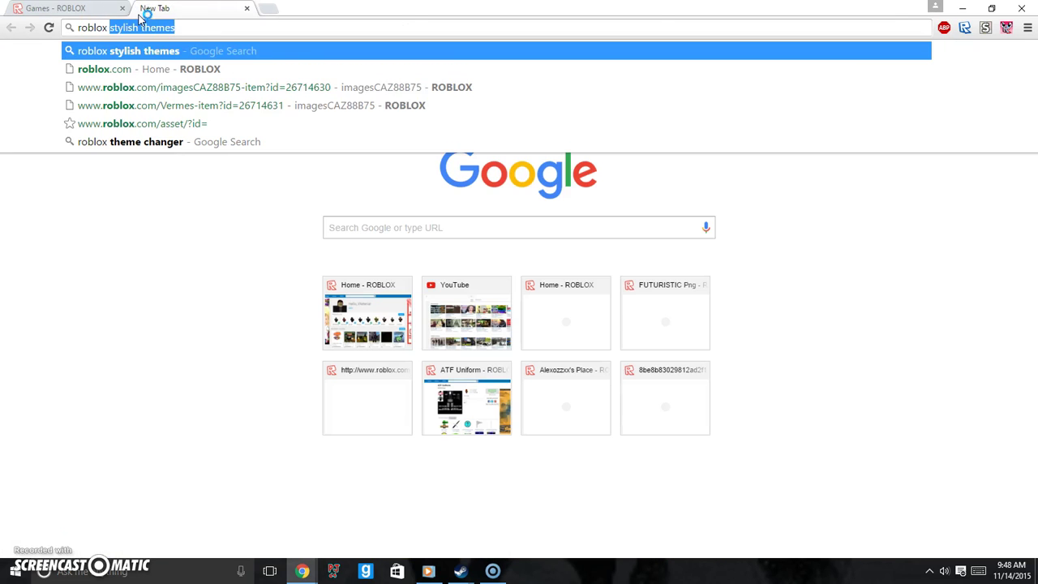
{"action": "key", "text": "Return"}
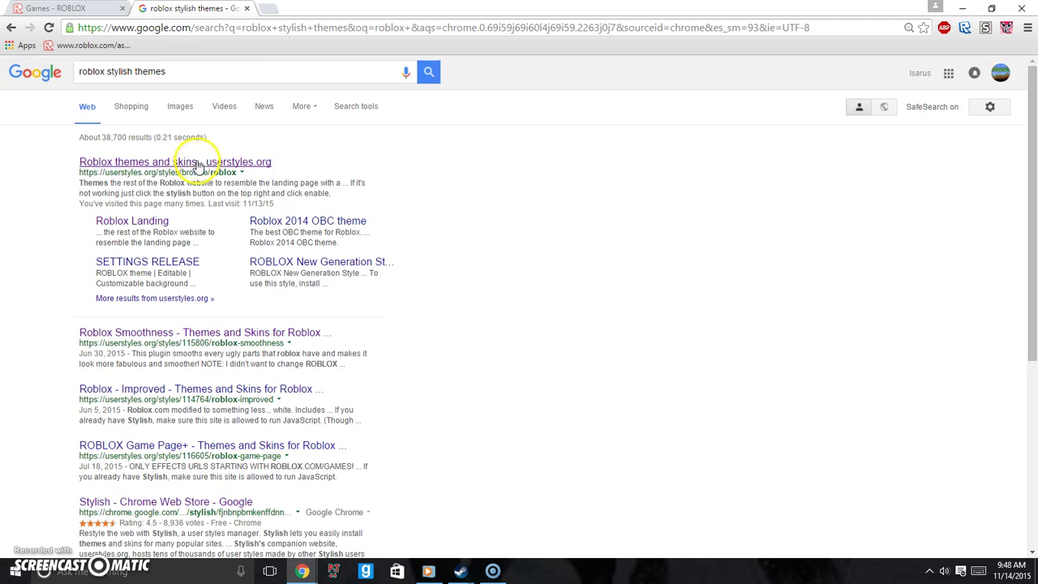
{"action": "left_click", "coordinate": [199, 165]}
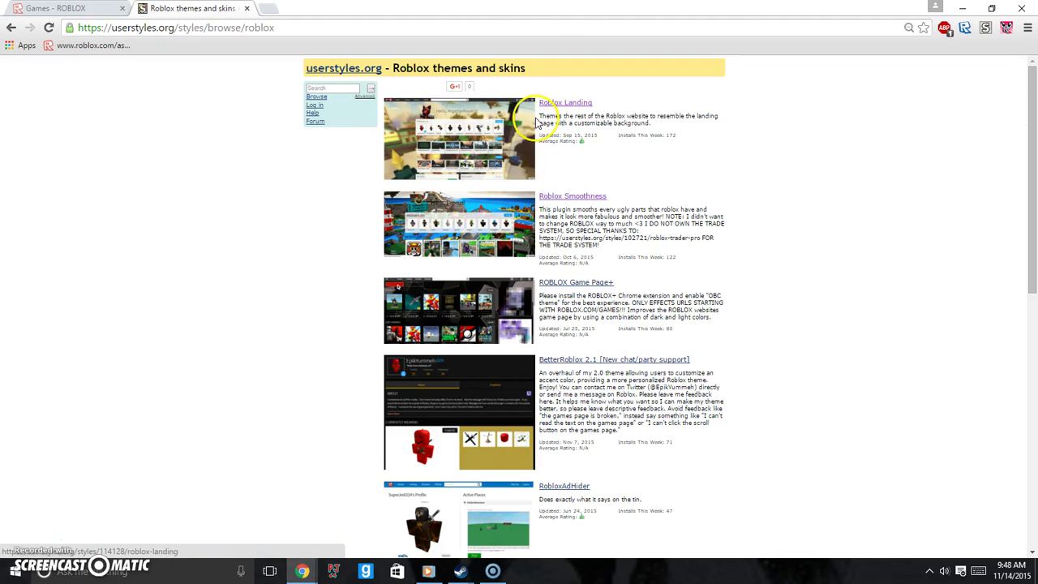
{"action": "left_click", "coordinate": [542, 159]}
{"action": "key", "text": "ctrl+w"}
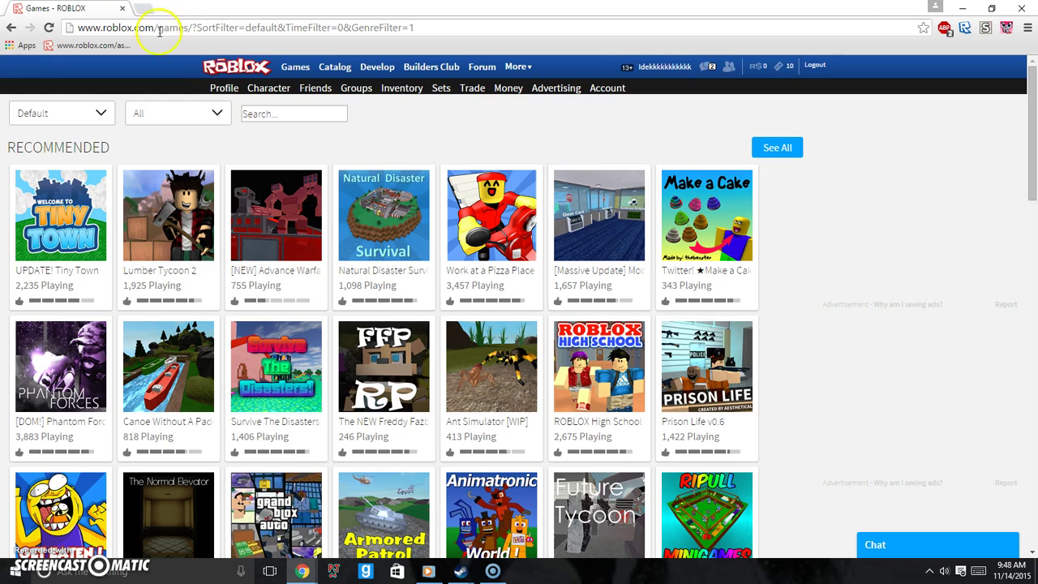
- Run the 'roblox stylish themes' search once more and bring its results window back
{"action": "left_click", "coordinate": [143, 8]}
{"action": "type", "text": "r"}
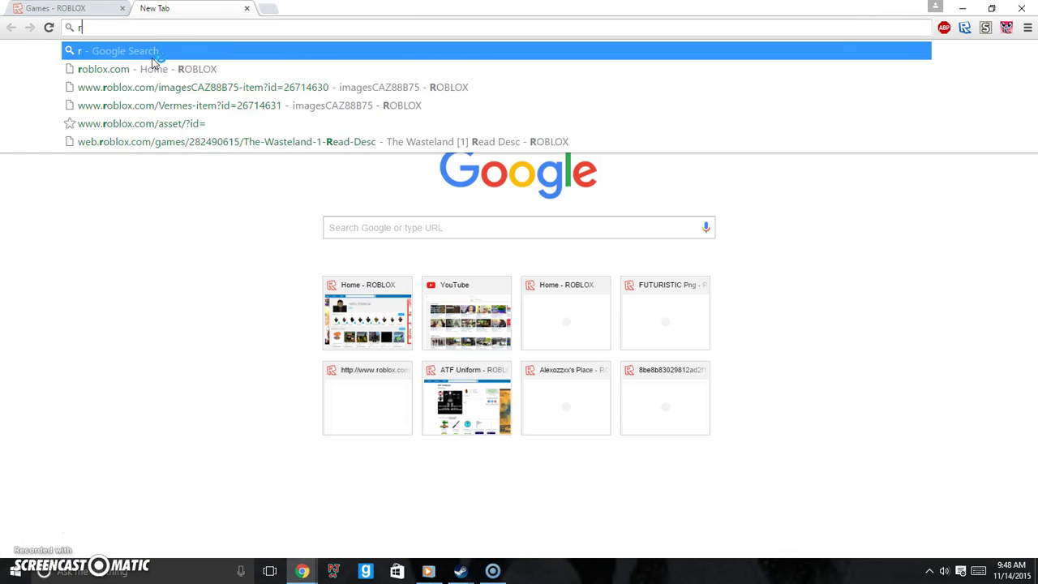
{"action": "type", "text": "oblox"}
{"action": "key", "text": "Down"}
{"action": "key", "text": "Down"}
{"action": "key", "text": "Down"}
{"action": "key", "text": "Return"}
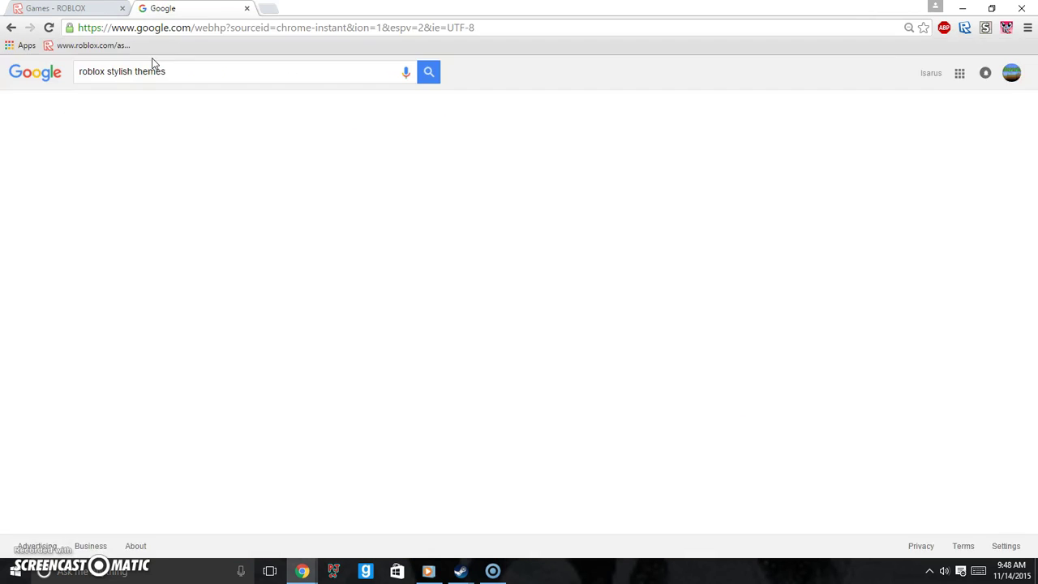
{"action": "key", "text": "ctrl+Tab"}
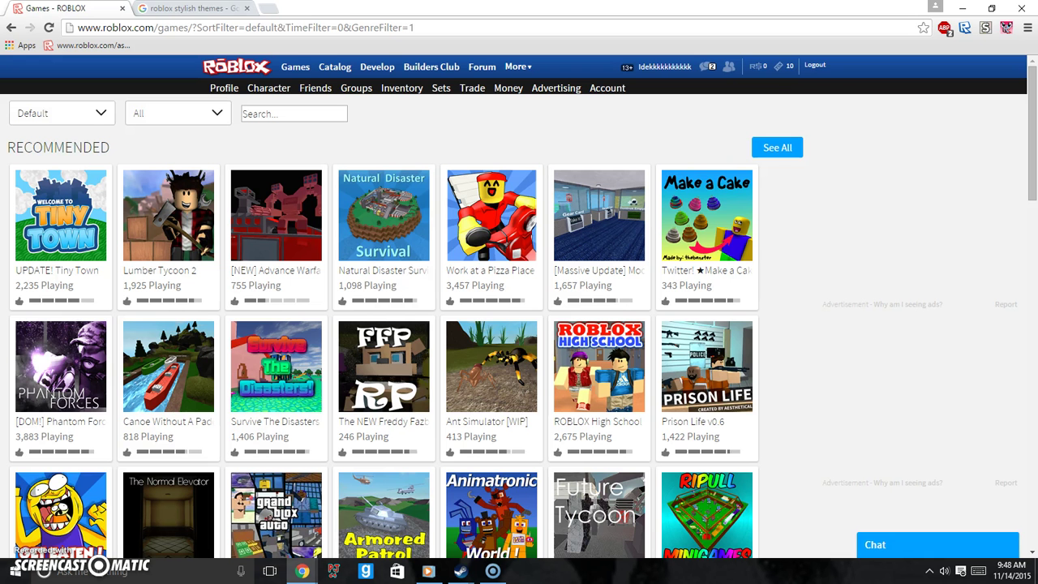
{"action": "left_click", "coordinate": [193, 8]}
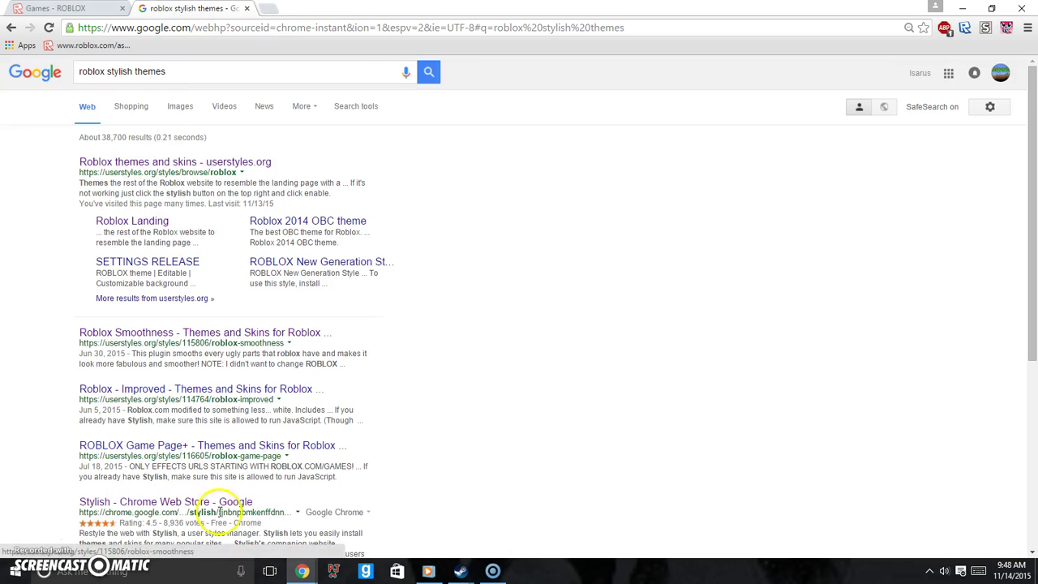
{"action": "left_click", "coordinate": [369, 496]}
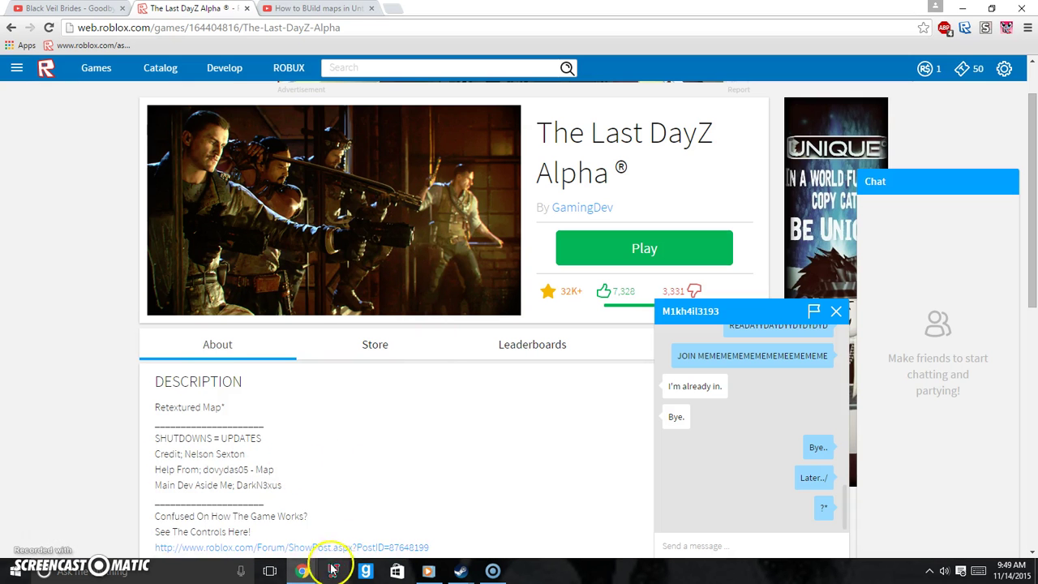
{"action": "left_click", "coordinate": [267, 503]}
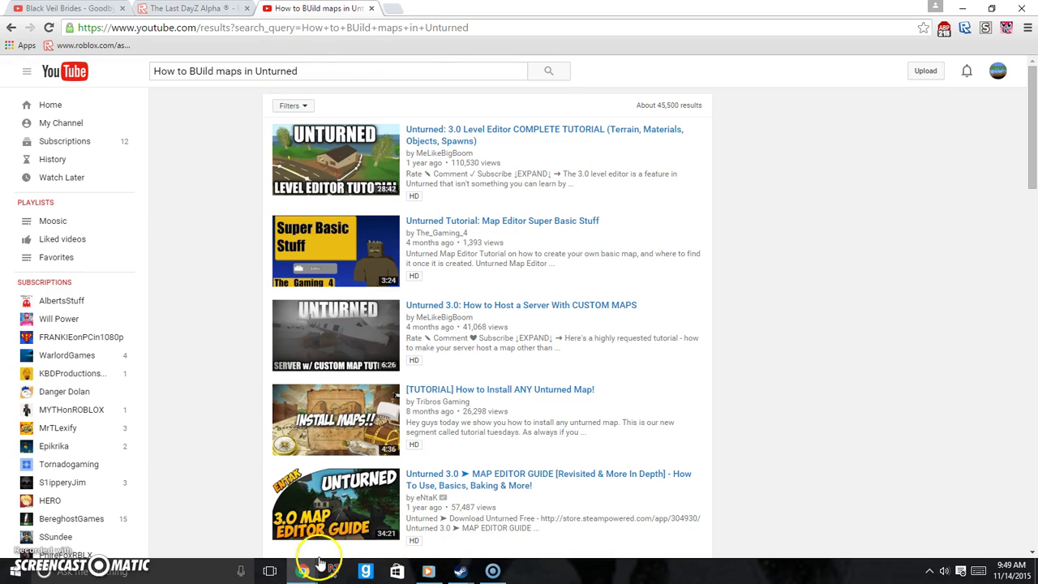
{"action": "mouse_move", "coordinate": [302, 571]}
{"action": "left_click", "coordinate": [248, 514]}
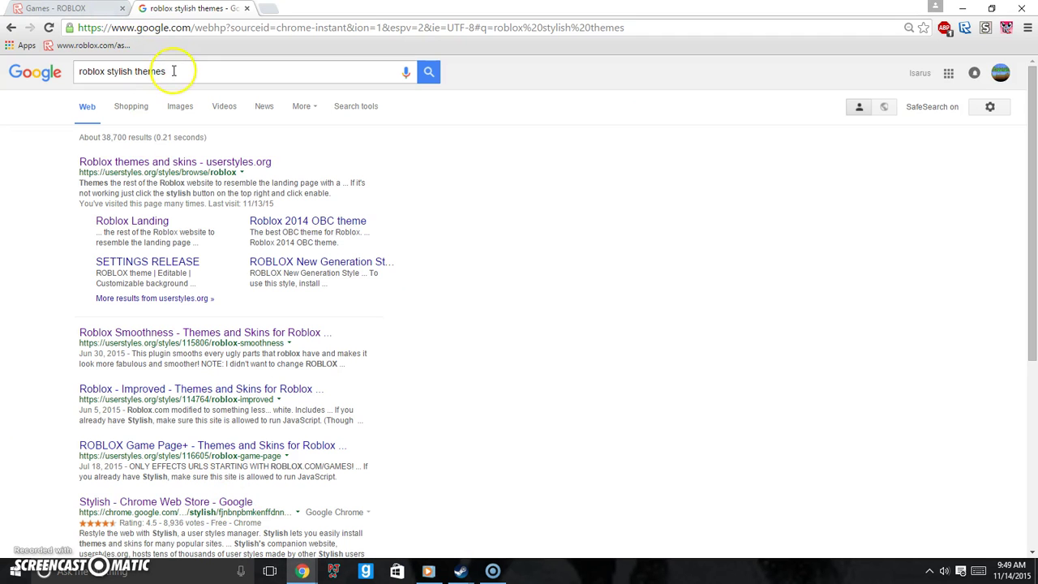
- Install Roblox Landing with Stylish and scroll the newly styled Roblox games page
{"action": "left_click", "coordinate": [151, 156]}
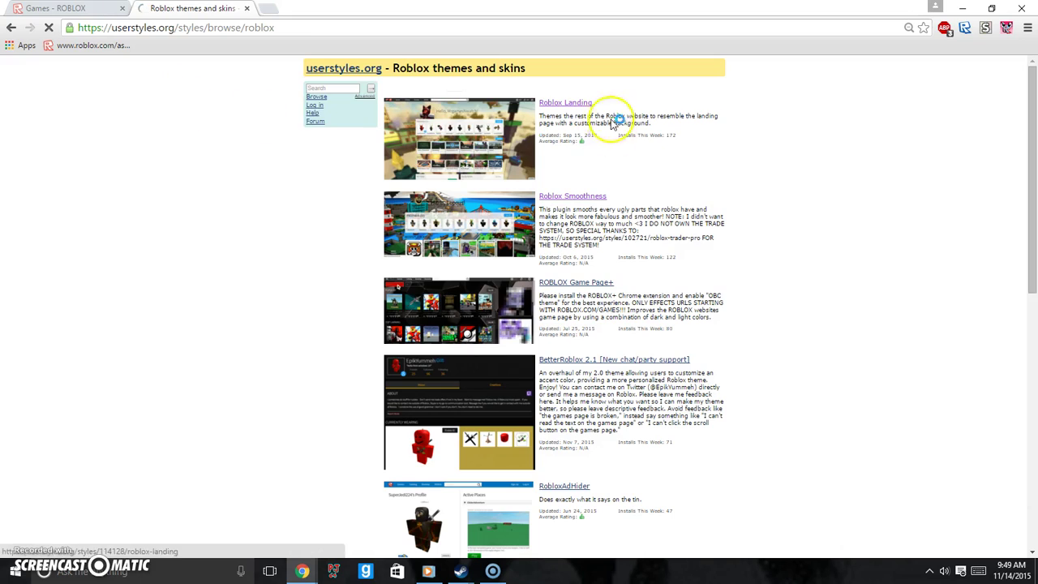
{"action": "left_click", "coordinate": [584, 101]}
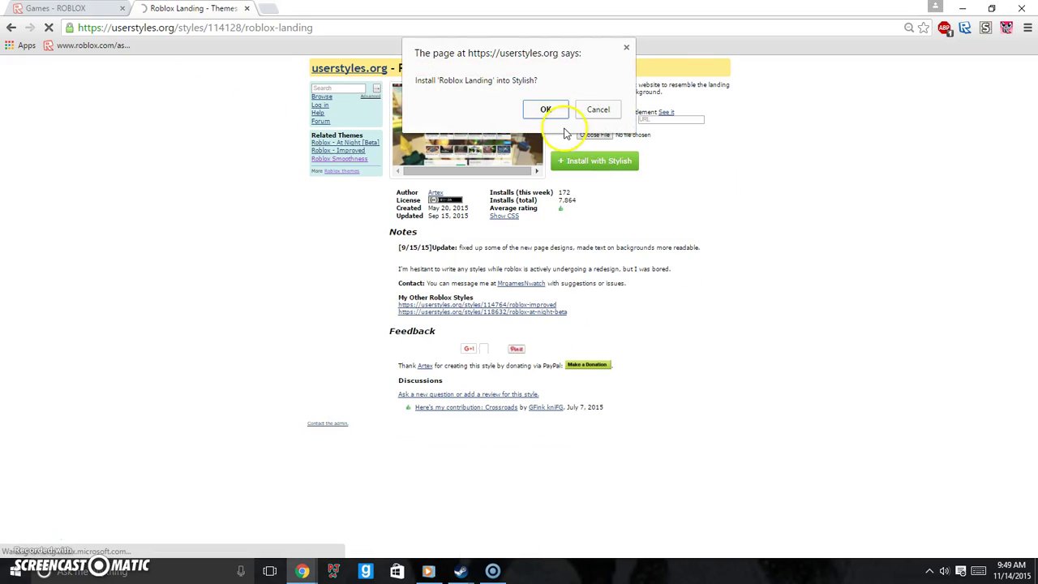
{"action": "left_click", "coordinate": [542, 109]}
{"action": "left_click", "coordinate": [247, 9]}
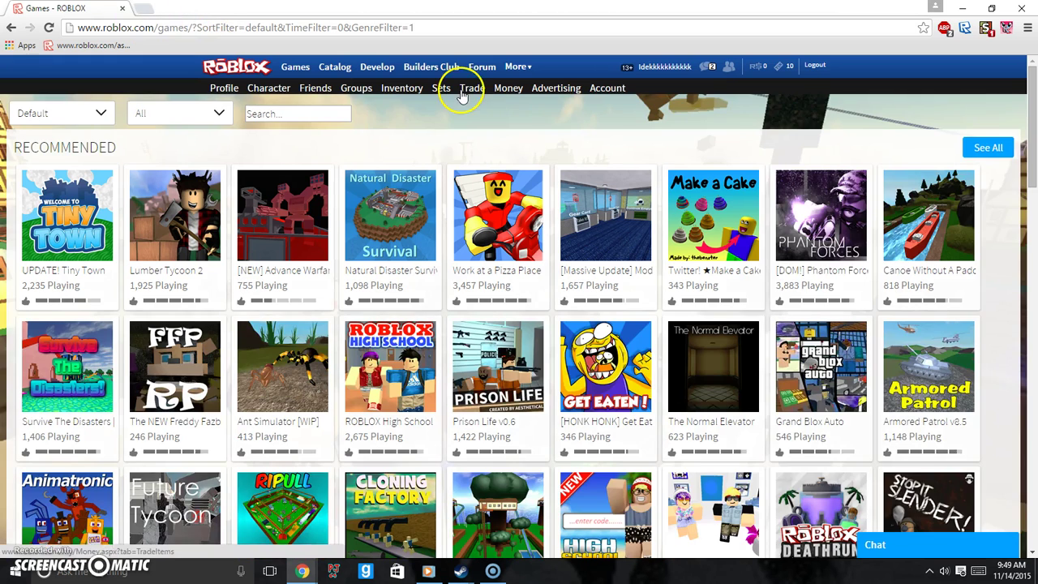
{"action": "scroll", "coordinate": [382, 390], "scroll_direction": "down", "scroll_amount": 10}
{"action": "scroll", "coordinate": [384, 405], "scroll_direction": "down", "scroll_amount": 10}
{"action": "scroll", "coordinate": [383, 406], "scroll_direction": "down", "scroll_amount": 2}
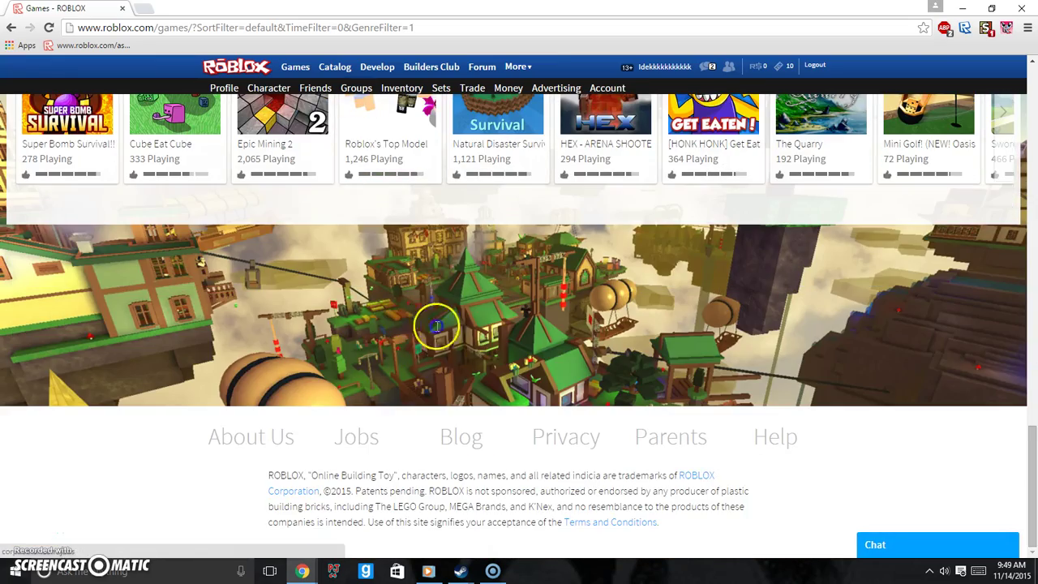
{"action": "scroll", "coordinate": [408, 305], "scroll_direction": "up", "scroll_amount": 10}
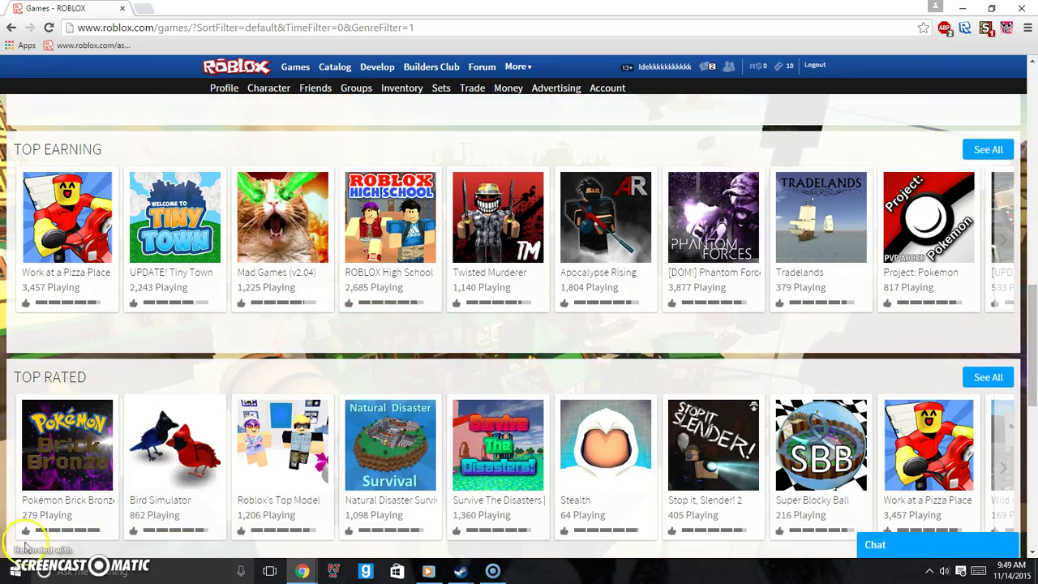